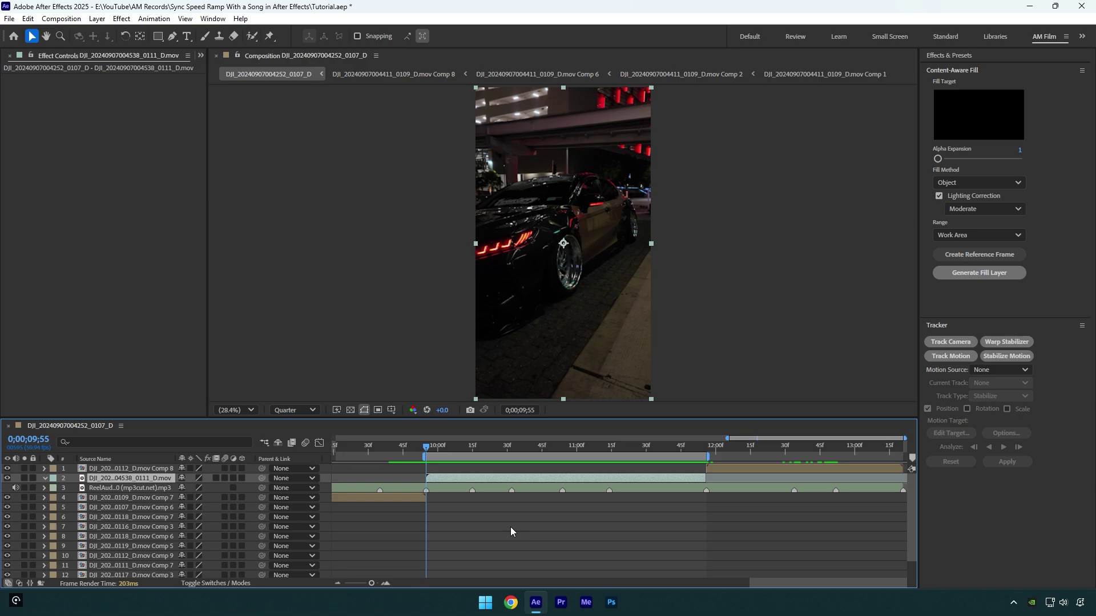
Reveal the audio waveform of the ReelAudio mp3 layer and scrub forward through its beat markers to about 0;00;13;06.
{"action": "left_click", "coordinate": [539, 487]}
{"action": "key", "text": "l"}
{"action": "key", "text": "l"}
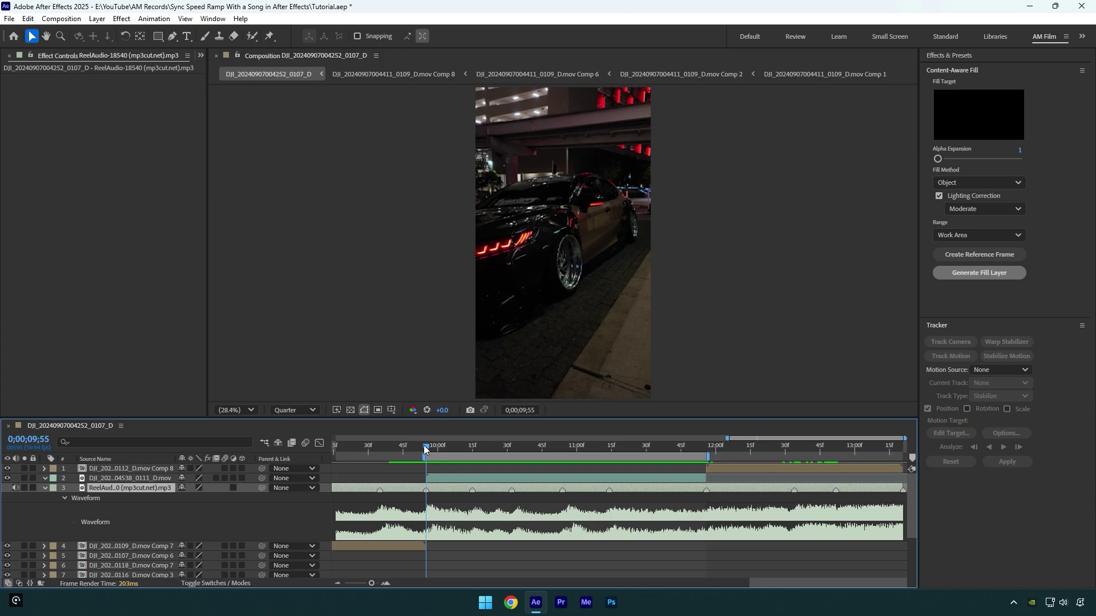
{"action": "left_click_drag", "start_coordinate": [426, 448], "coordinate": [870, 452]}
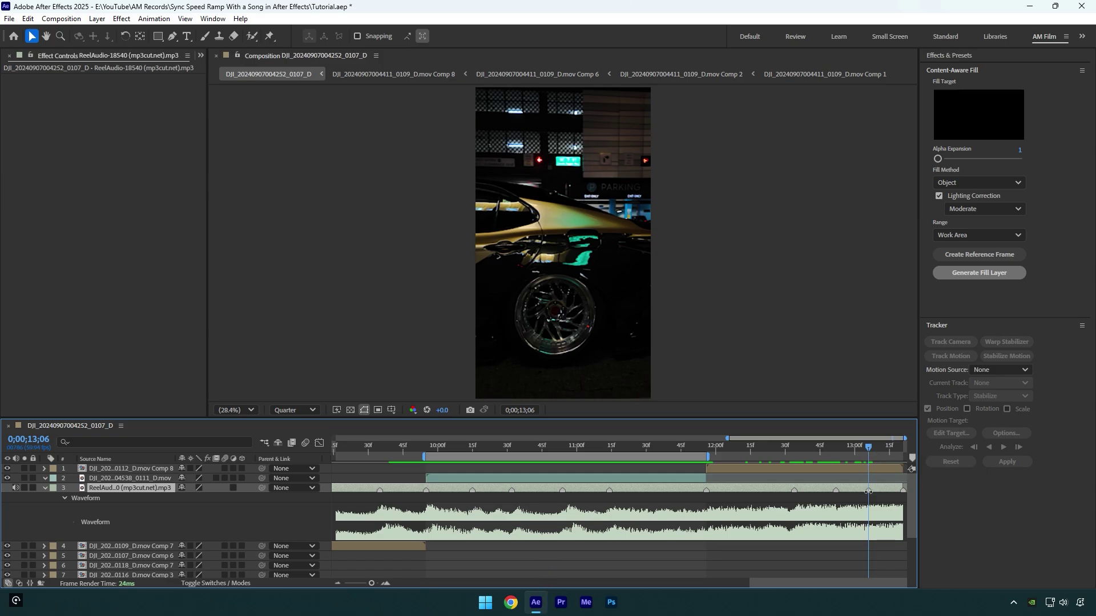
Enable time remapping on the 0111_D.mov layer and set its first keyframe at 0;00;09;55 to 4;35;22;58.
{"action": "left_click_drag", "start_coordinate": [868, 446], "coordinate": [427, 469]}
{"action": "right_click", "coordinate": [441, 479]}
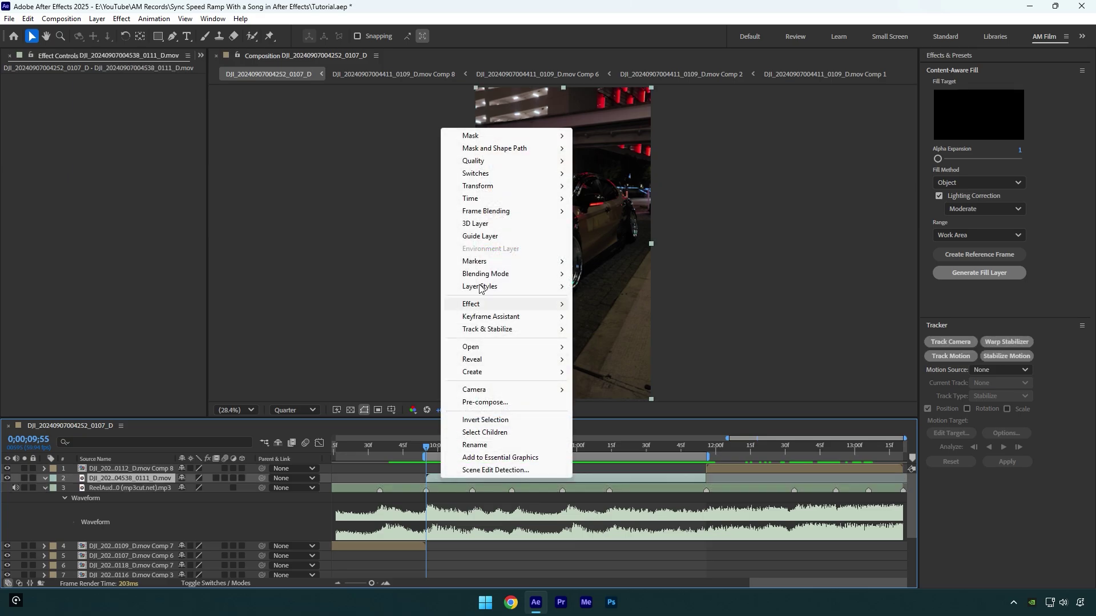
{"action": "mouse_move", "coordinate": [514, 199]}
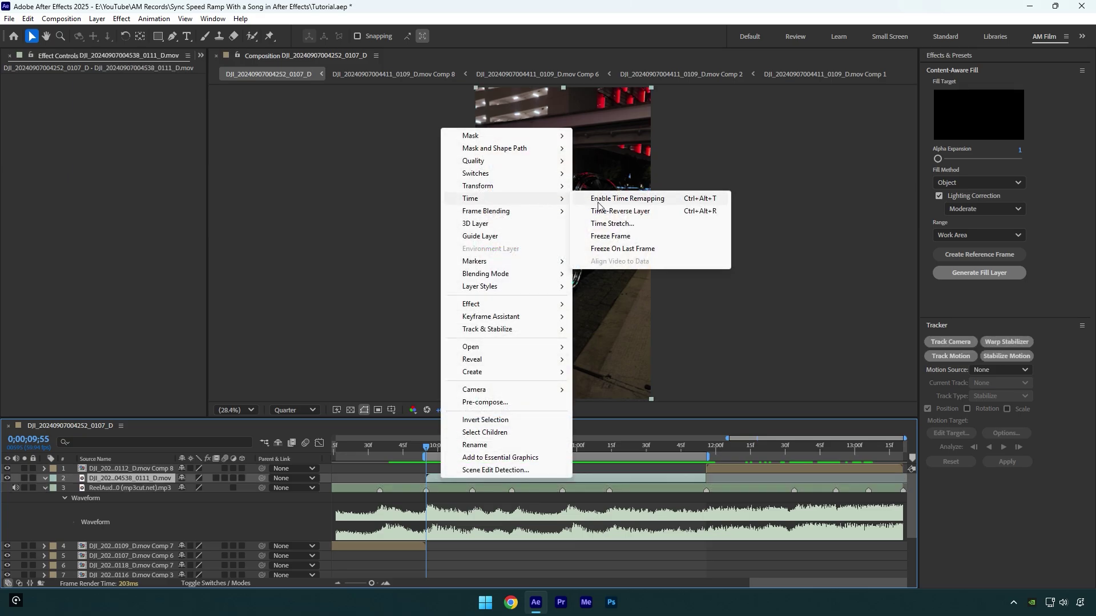
{"action": "left_click", "coordinate": [597, 200]}
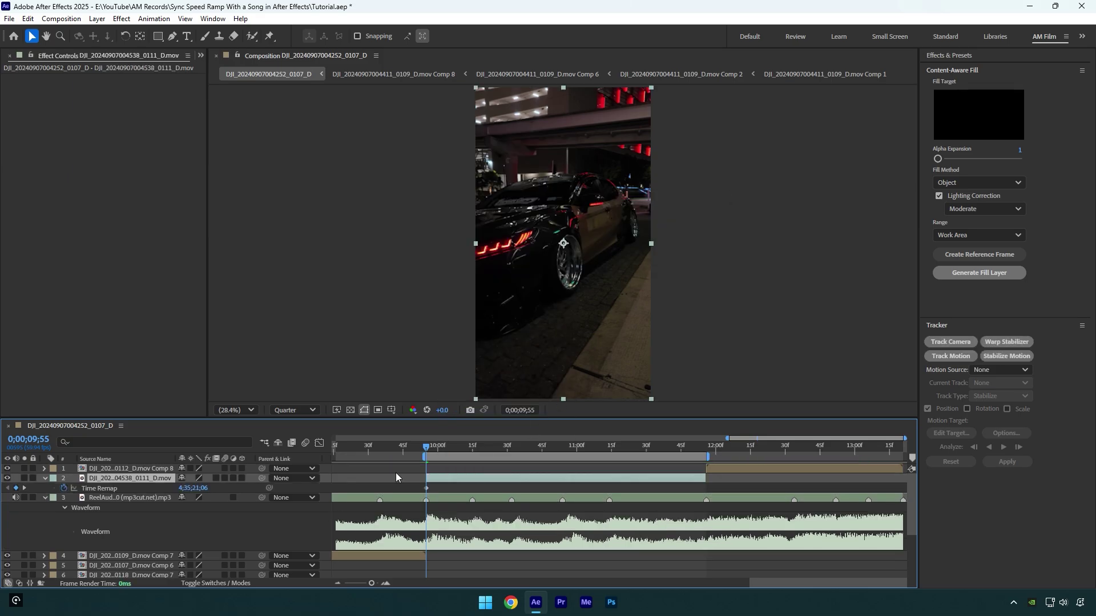
{"action": "left_click_drag", "start_coordinate": [194, 488], "coordinate": [254, 488]}
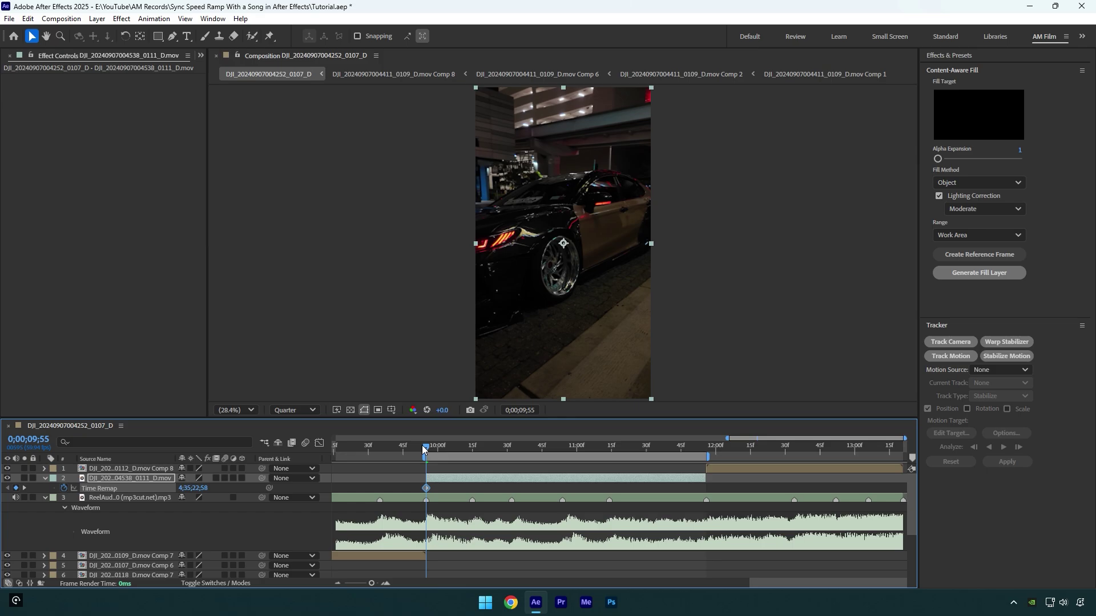
Add Time Remap keyframes on the next two beat markers: 4;35;25;48 at 0;00;10;15 and 4;35;28;20 at 0;00;10;32.
{"action": "left_click_drag", "start_coordinate": [426, 447], "coordinate": [476, 447]}
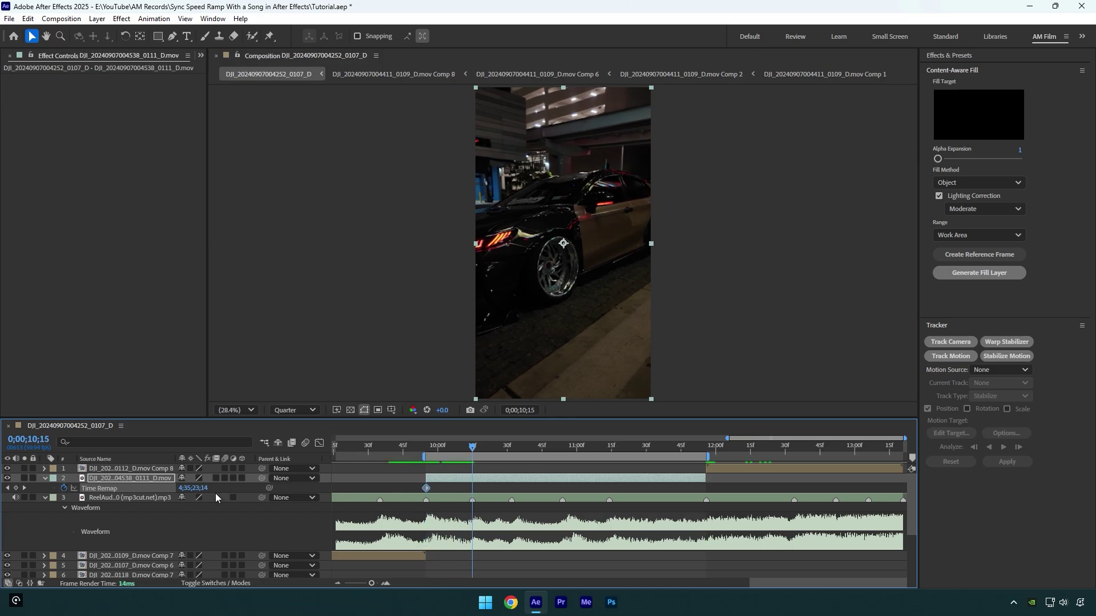
{"action": "left_click_drag", "start_coordinate": [200, 488], "coordinate": [277, 487]}
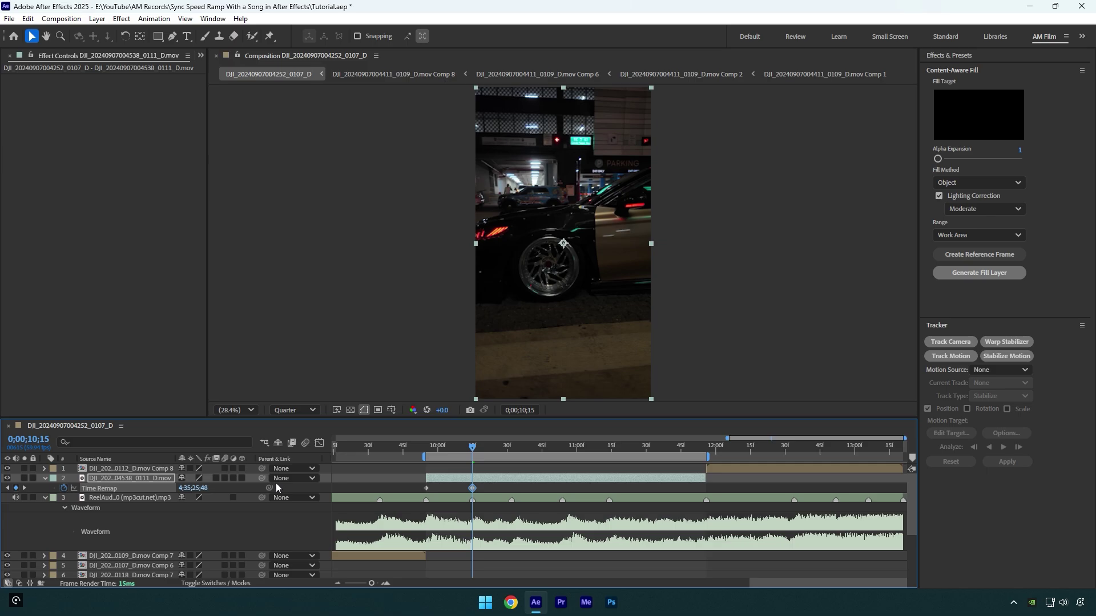
{"action": "left_click_drag", "start_coordinate": [473, 446], "coordinate": [512, 449]}
{"action": "left_click_drag", "start_coordinate": [202, 489], "coordinate": [291, 483]}
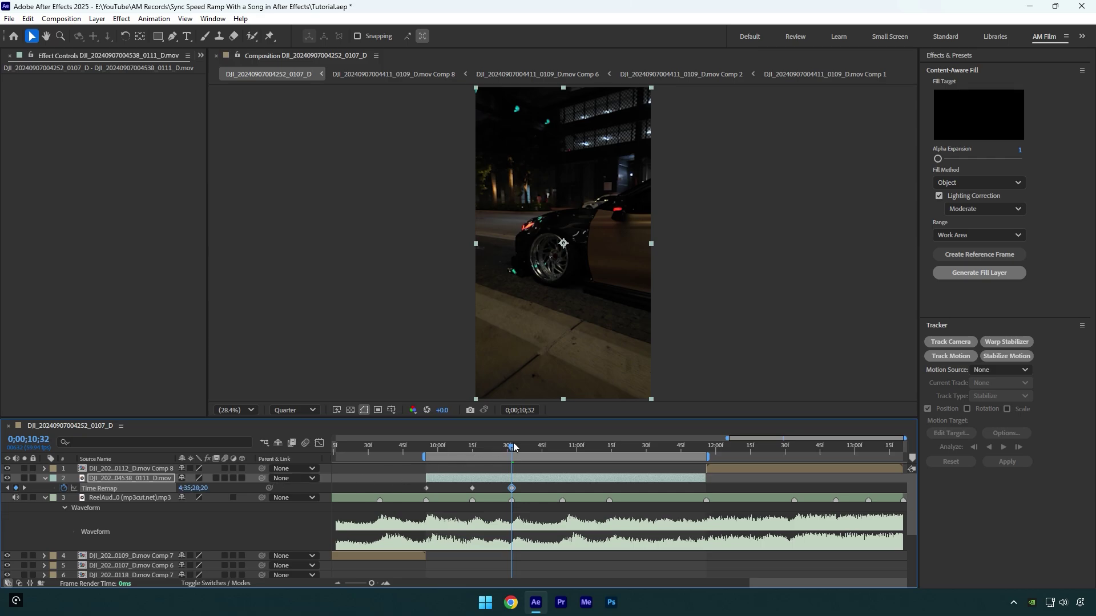
Add reversing Time Remap keyframes at 0;00;10;54 (4;35;27;06), at 0;00;11;14 with an earlier source time, and at 0;00;11;55 (4;35;23;28).
{"action": "left_click_drag", "start_coordinate": [514, 447], "coordinate": [562, 448]}
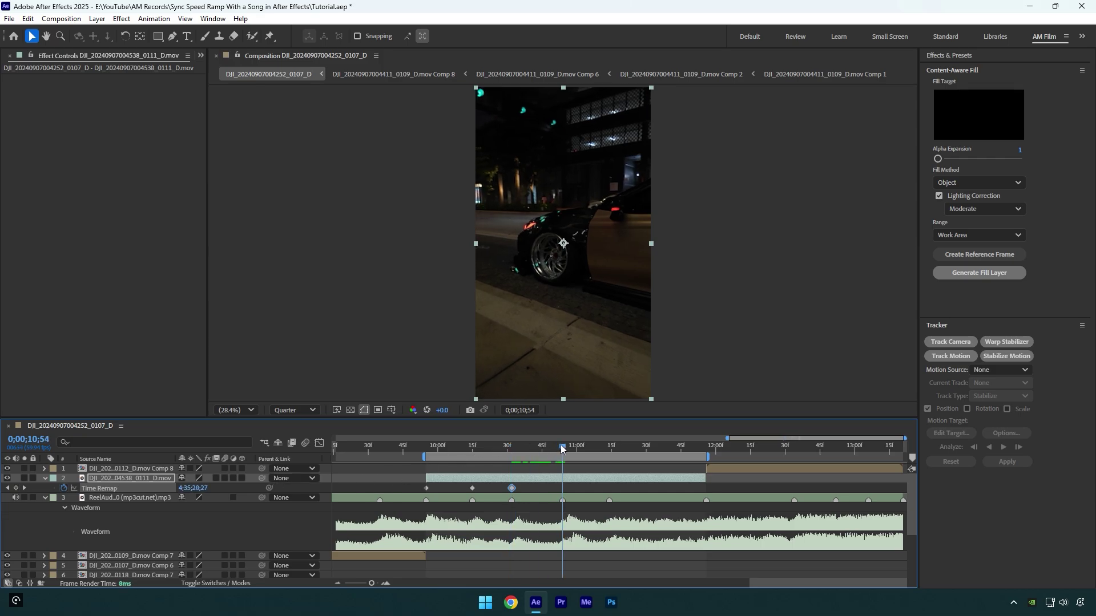
{"action": "left_click_drag", "start_coordinate": [195, 488], "coordinate": [156, 489]}
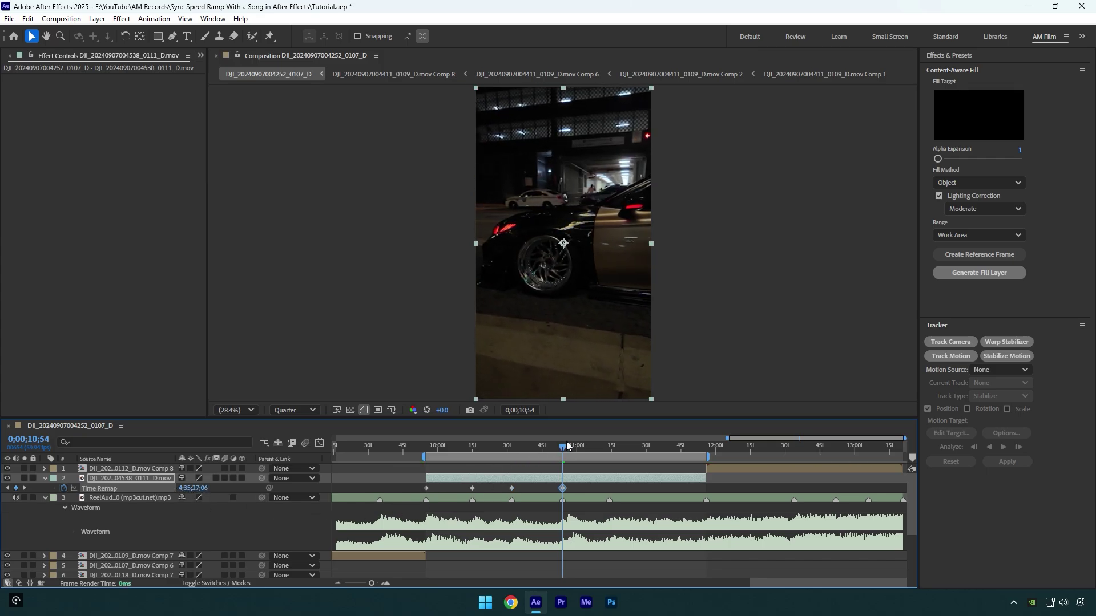
{"action": "left_click_drag", "start_coordinate": [566, 446], "coordinate": [610, 446]}
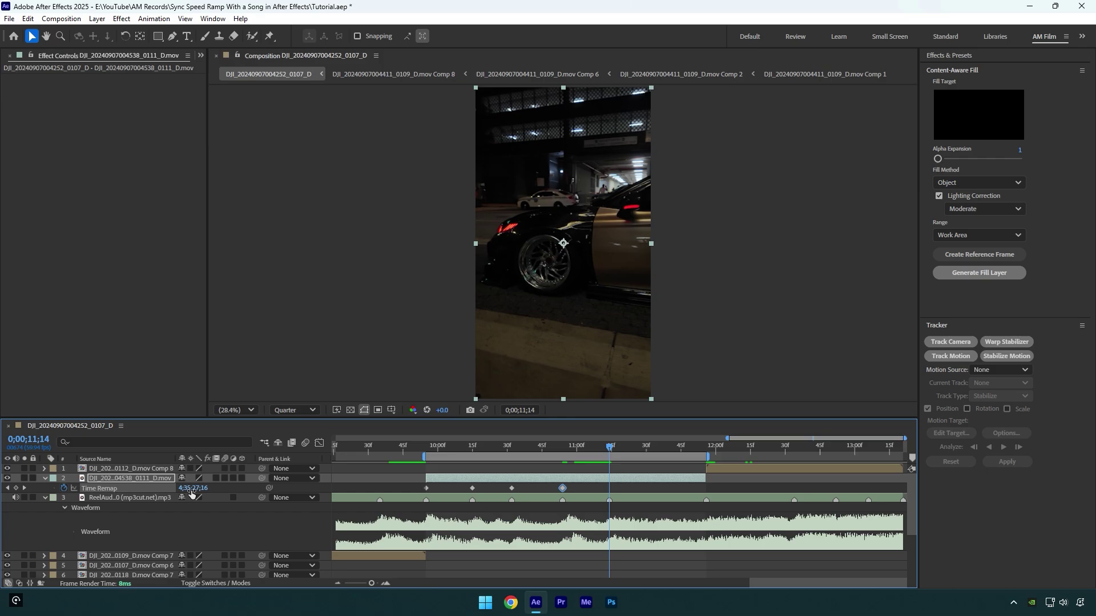
{"action": "left_click_drag", "start_coordinate": [192, 491], "coordinate": [149, 501]}
{"action": "left_click_drag", "start_coordinate": [609, 445], "coordinate": [704, 436]}
{"action": "left_click_drag", "start_coordinate": [190, 492], "coordinate": [118, 492]}
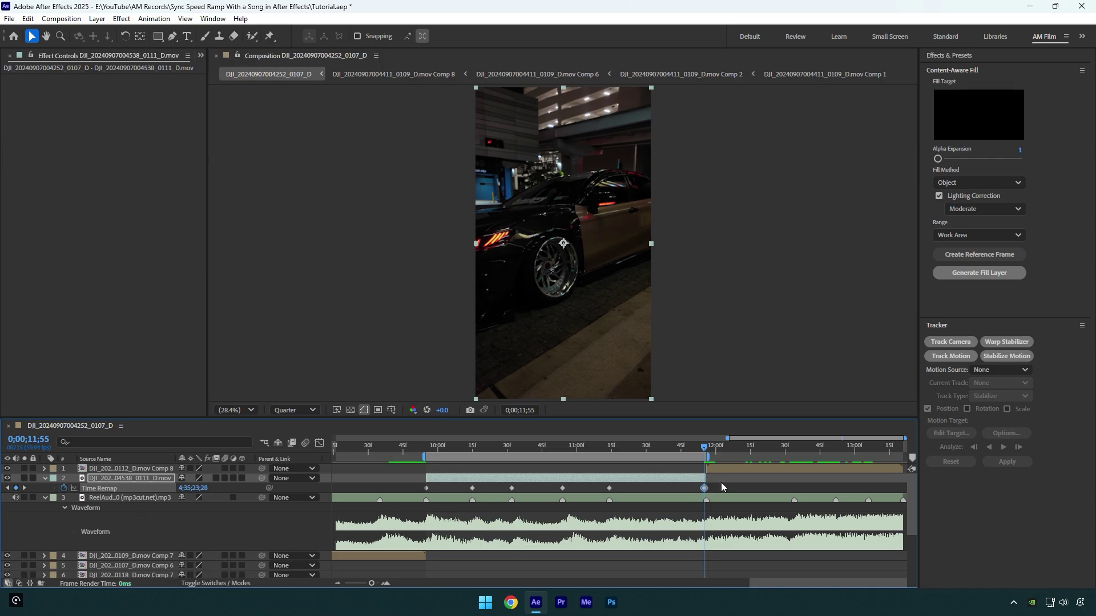
Apply Easy Ease to all six Time Remap keyframes and show them as a value graph in the Graph Editor.
{"action": "left_click_drag", "start_coordinate": [721, 482], "coordinate": [420, 505]}
{"action": "key", "text": "F9"}
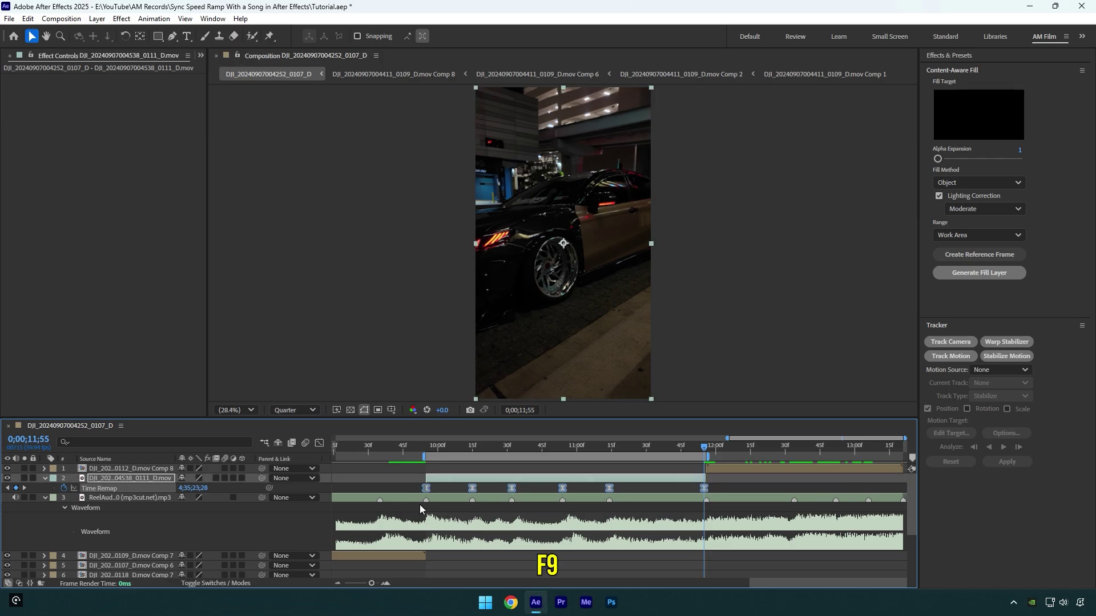
{"action": "left_click", "coordinate": [319, 443]}
{"action": "right_click", "coordinate": [358, 489]}
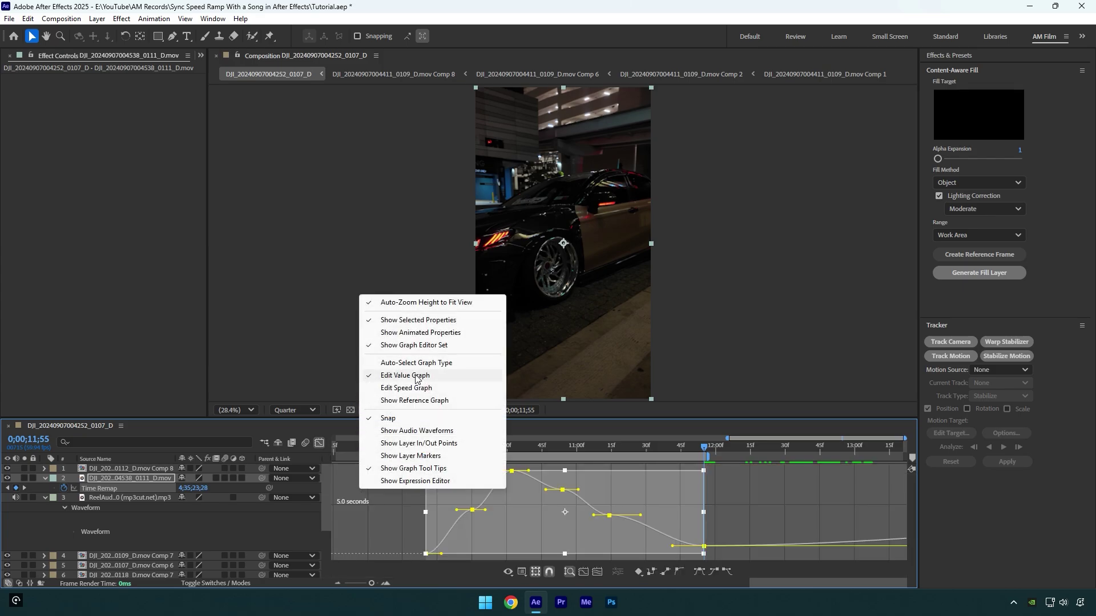
{"action": "left_click", "coordinate": [416, 377]}
Shape the Time Remap curve with the keyframe handles so it is steep at each beat marker and flatter between them.
{"action": "left_click", "coordinate": [423, 515]}
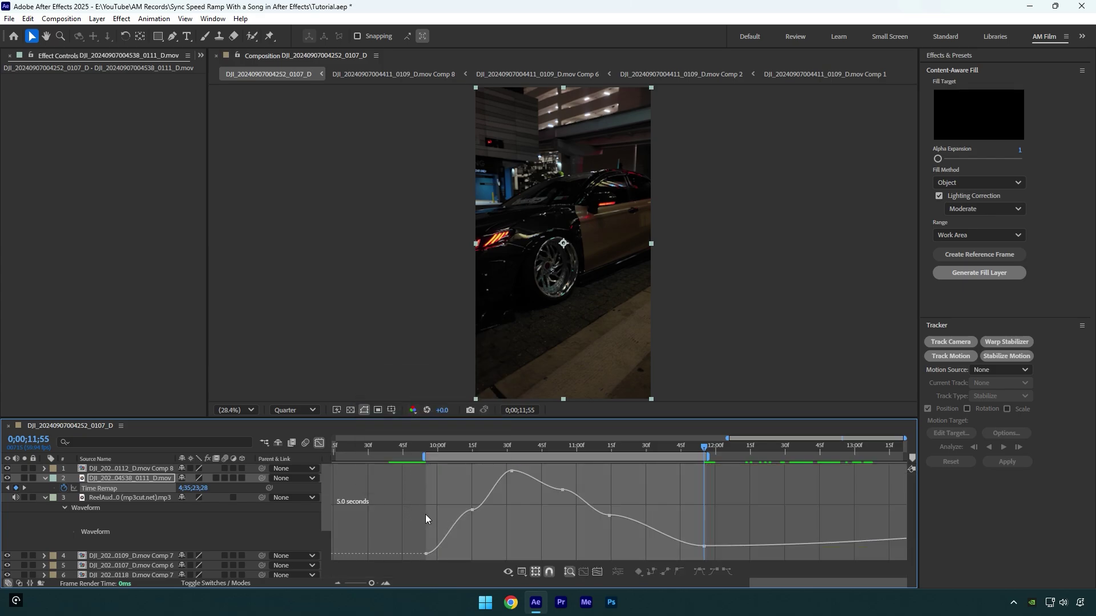
{"action": "left_click_drag", "start_coordinate": [411, 543], "coordinate": [410, 516]}
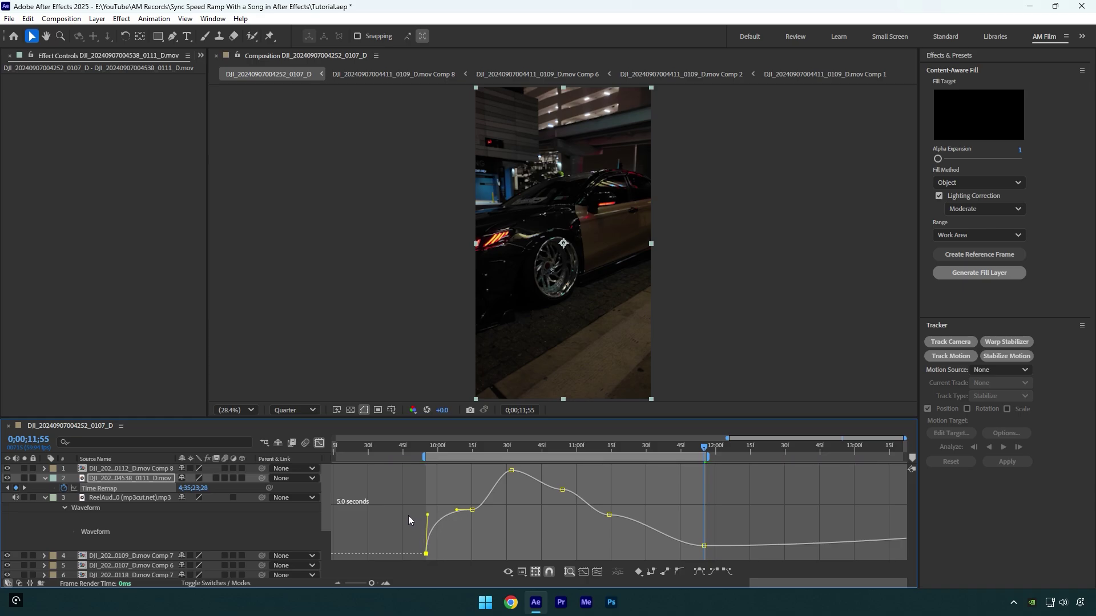
{"action": "left_click_drag", "start_coordinate": [457, 509], "coordinate": [460, 481]}
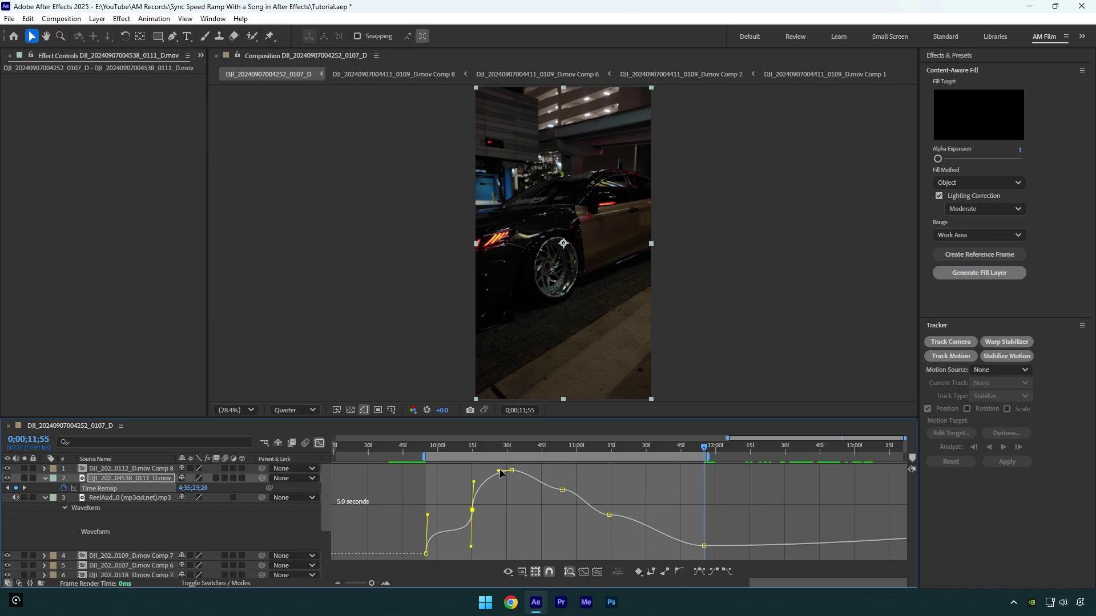
{"action": "left_click_drag", "start_coordinate": [498, 471], "coordinate": [556, 471]}
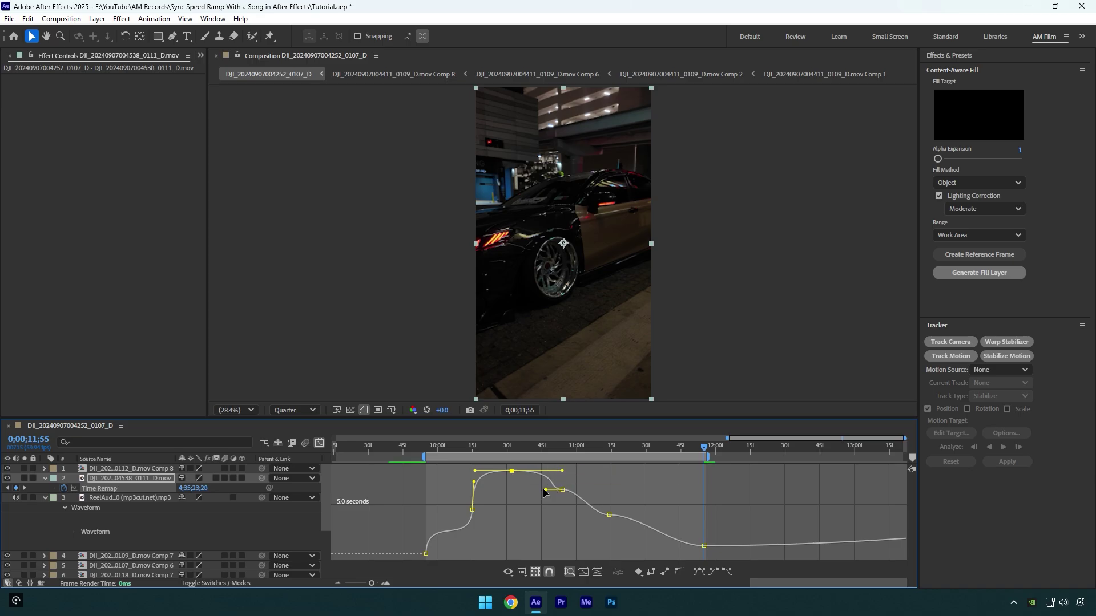
{"action": "left_click_drag", "start_coordinate": [545, 489], "coordinate": [610, 531]}
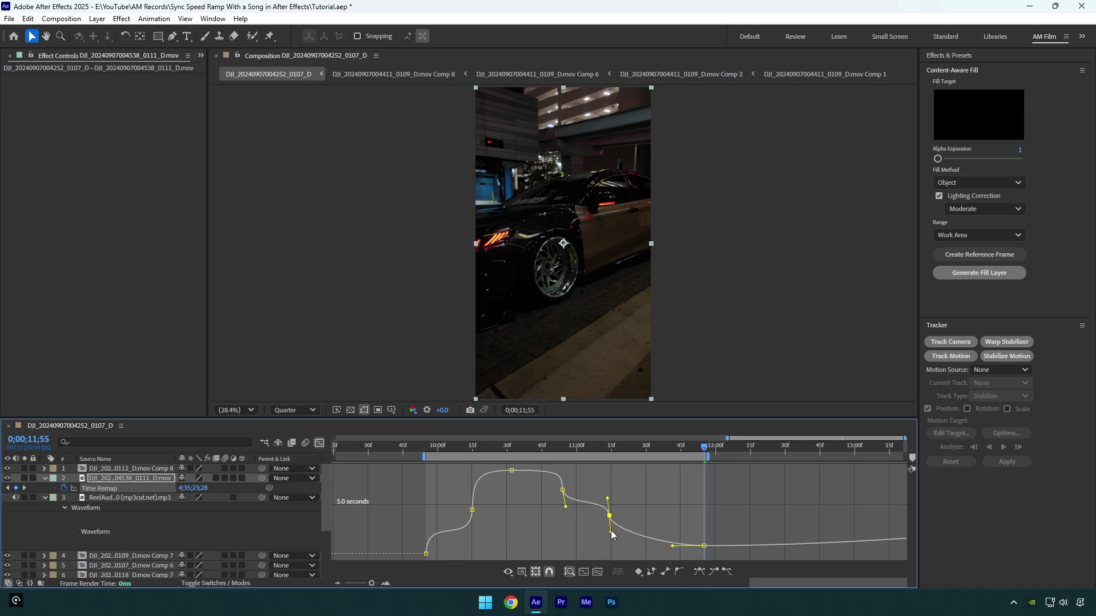
{"action": "left_click_drag", "start_coordinate": [672, 546], "coordinate": [708, 522]}
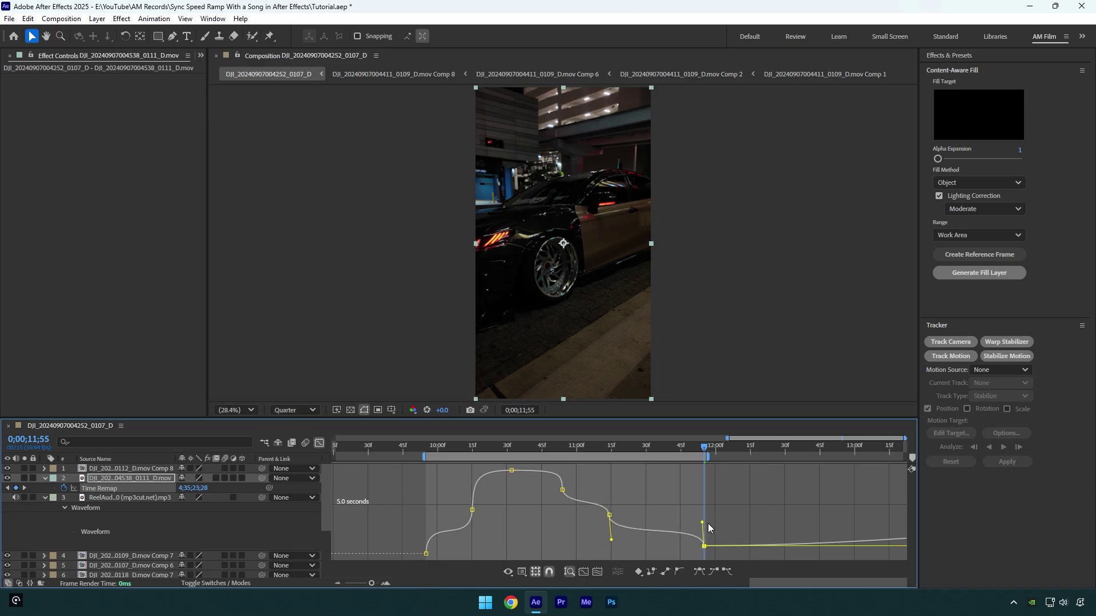
Preview the speed ramp from the start of the clip and check the motion around the second keyframe.
{"action": "left_click_drag", "start_coordinate": [697, 448], "coordinate": [428, 460]}
{"action": "key", "text": "space"}
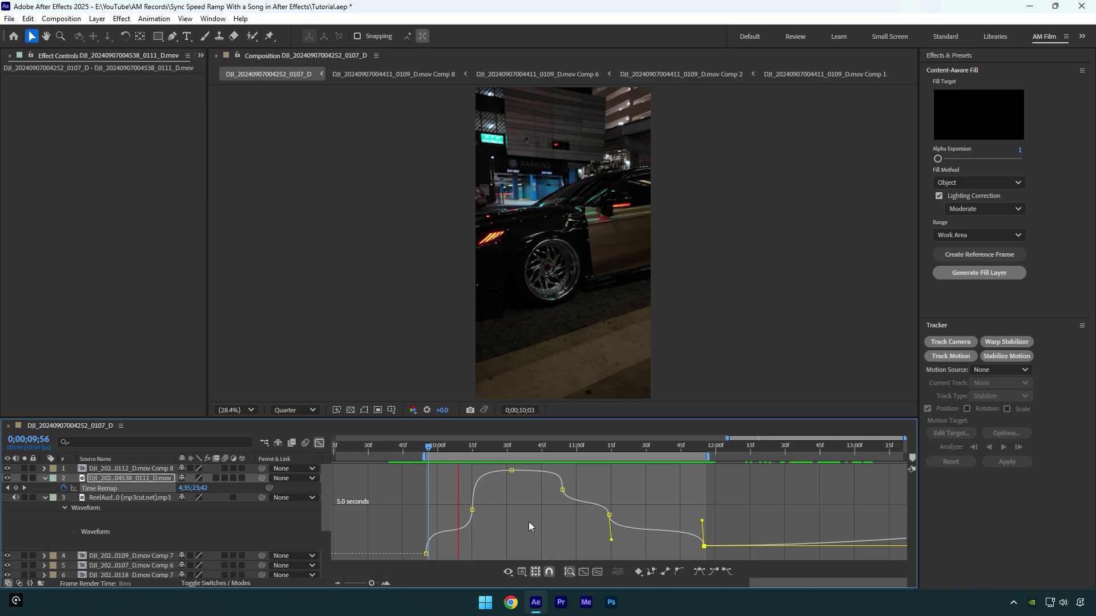
{"action": "key", "text": "space"}
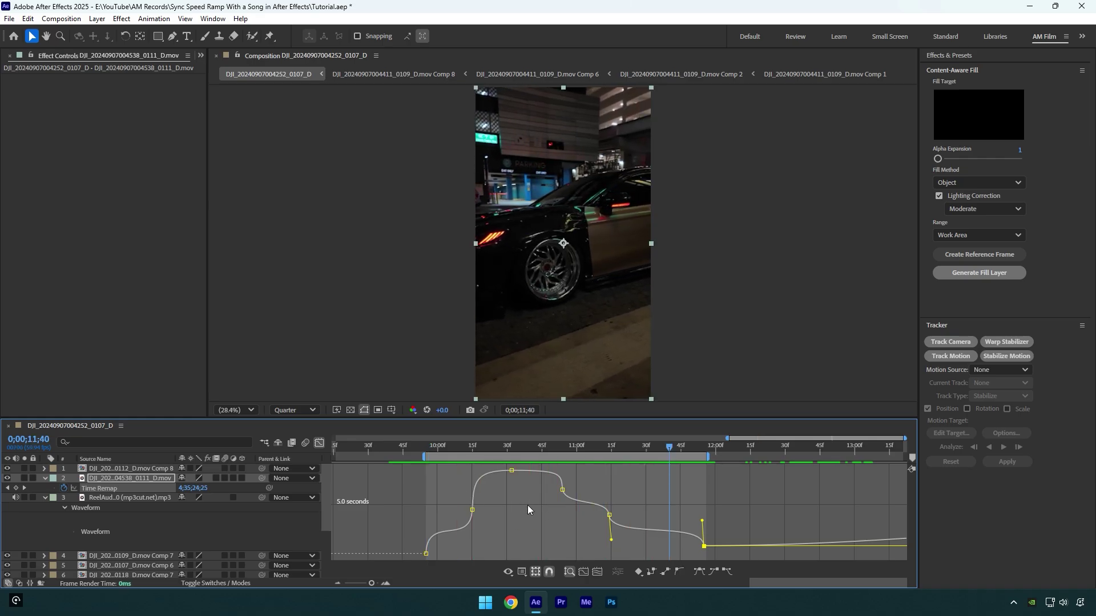
{"action": "left_click", "coordinate": [445, 457]}
{"action": "key", "text": "space"}
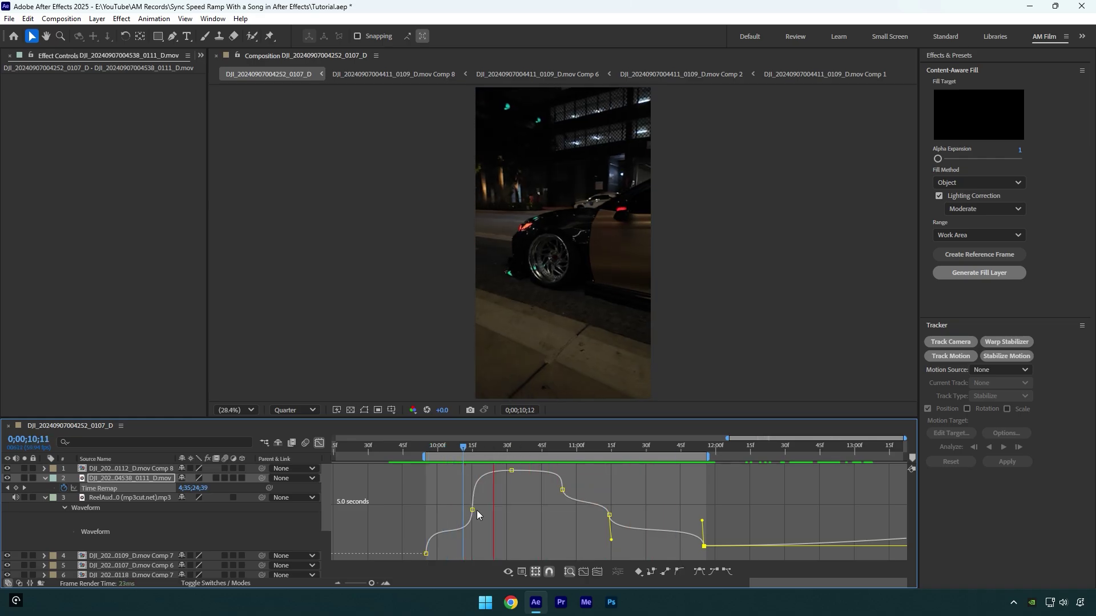
{"action": "left_click", "coordinate": [457, 458]}
{"action": "left_click", "coordinate": [465, 458]}
Soften the Time Remap curve by angling the handles around the second keyframe at 0;00;10;15, and preview from the clip's start.
{"action": "left_click", "coordinate": [472, 510]}
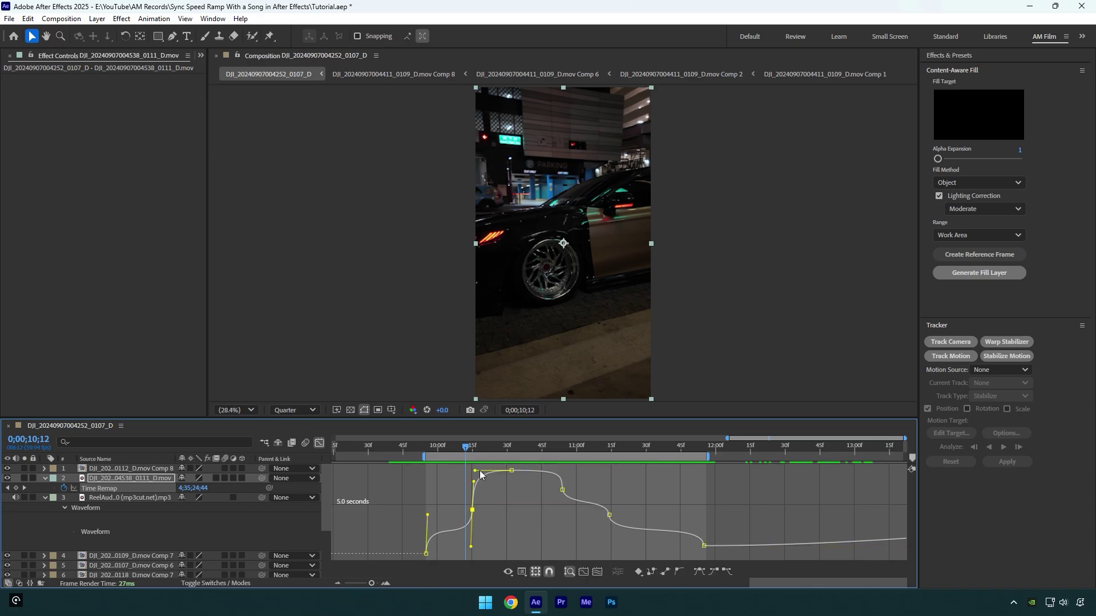
{"action": "left_click_drag", "start_coordinate": [480, 471], "coordinate": [478, 485]}
{"action": "mouse_move", "coordinate": [478, 541]}
{"action": "left_mouse_down"}
{"action": "mouse_move", "coordinate": [471, 550]}
{"action": "mouse_move", "coordinate": [465, 538]}
{"action": "left_mouse_up"}
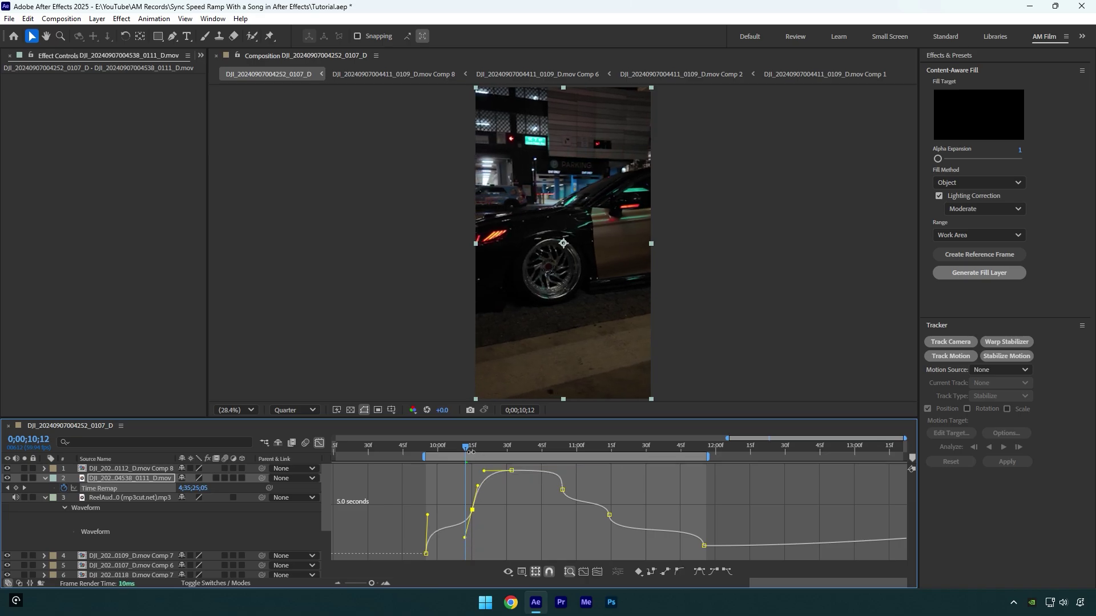
{"action": "left_click_drag", "start_coordinate": [466, 449], "coordinate": [429, 449]}
{"action": "key", "text": "space"}
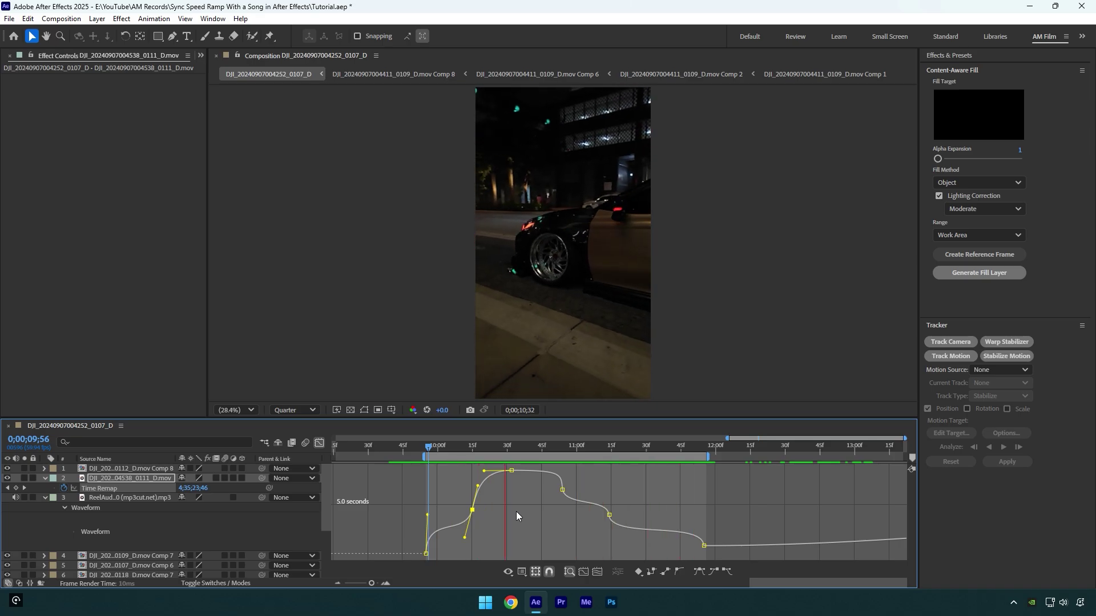
{"action": "key", "text": "space"}
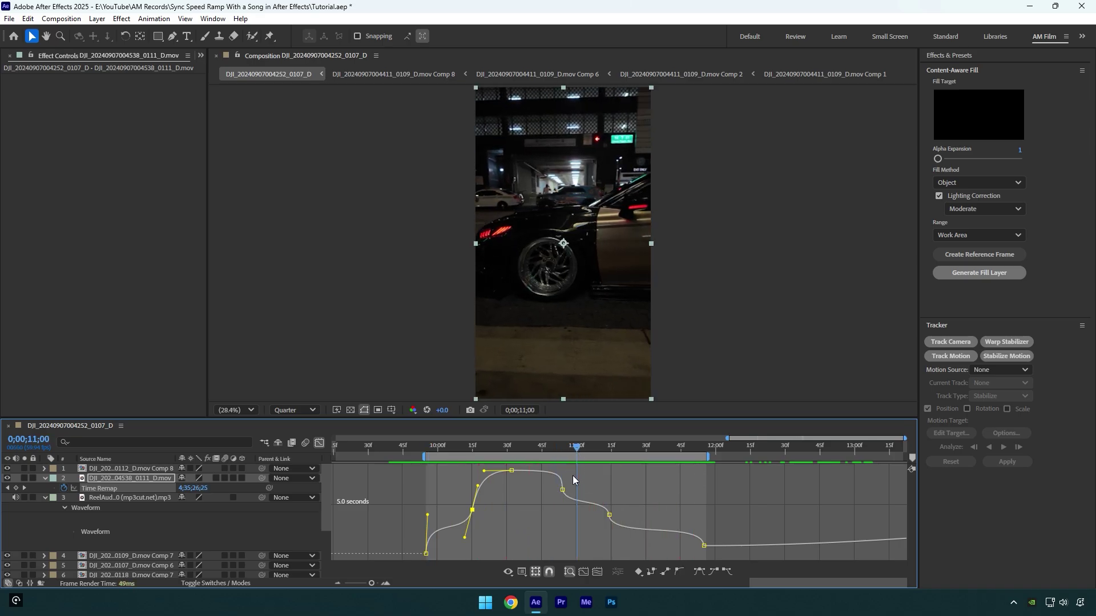
Shorten the peak keyframe's outgoing handle, refine the fourth keyframe's handles at 0;00;10;54, and preview from about 0;00;10;18.
{"action": "left_click_drag", "start_coordinate": [585, 478], "coordinate": [551, 473]}
{"action": "left_click", "coordinate": [563, 490]}
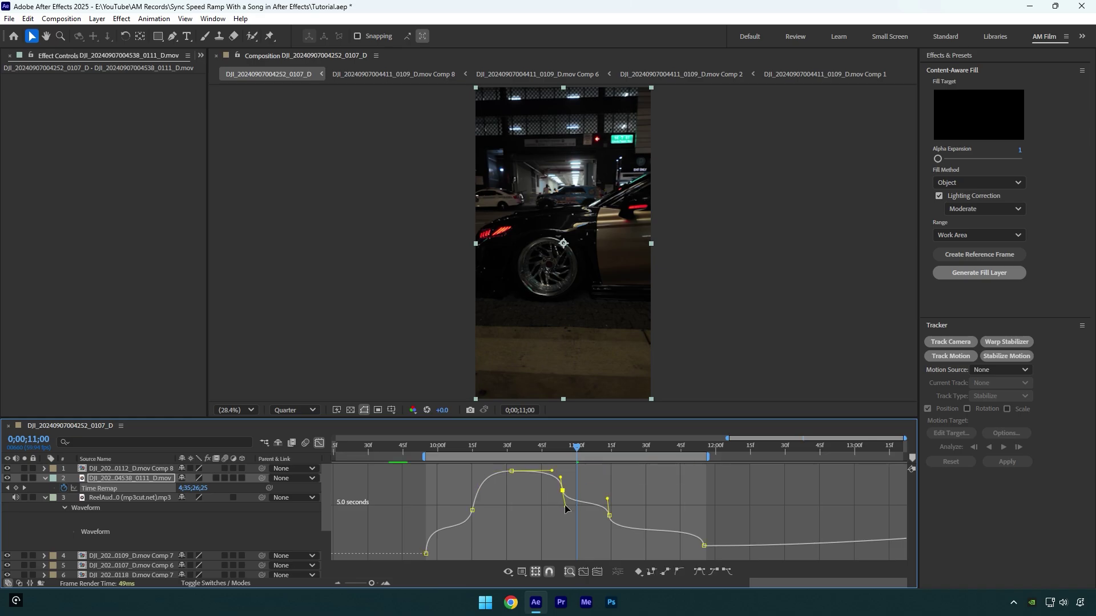
{"action": "left_click_drag", "start_coordinate": [577, 449], "coordinate": [482, 451]}
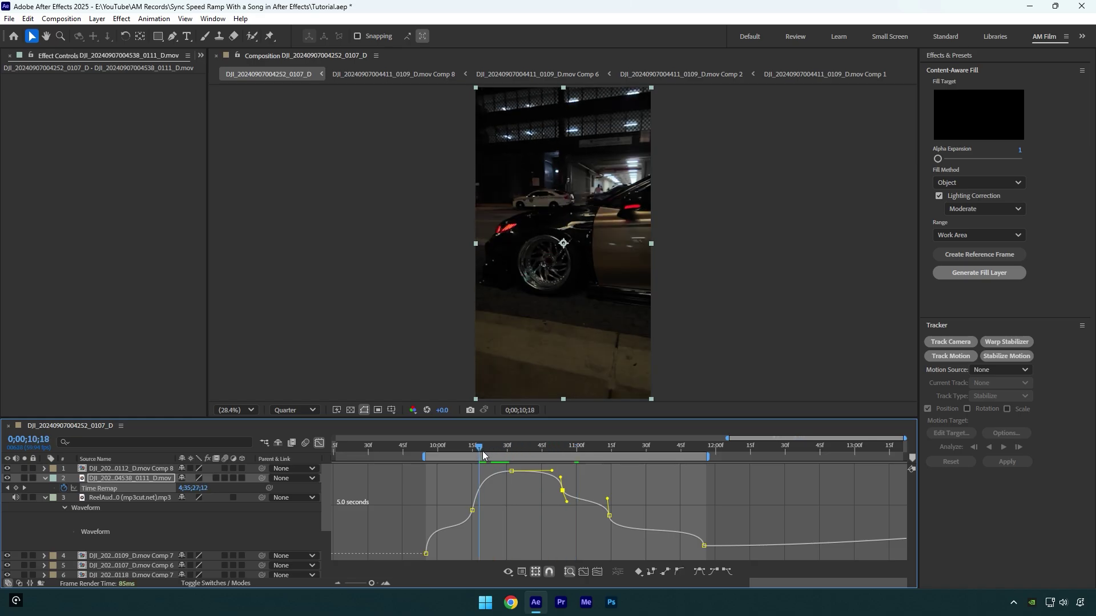
{"action": "key", "text": "space"}
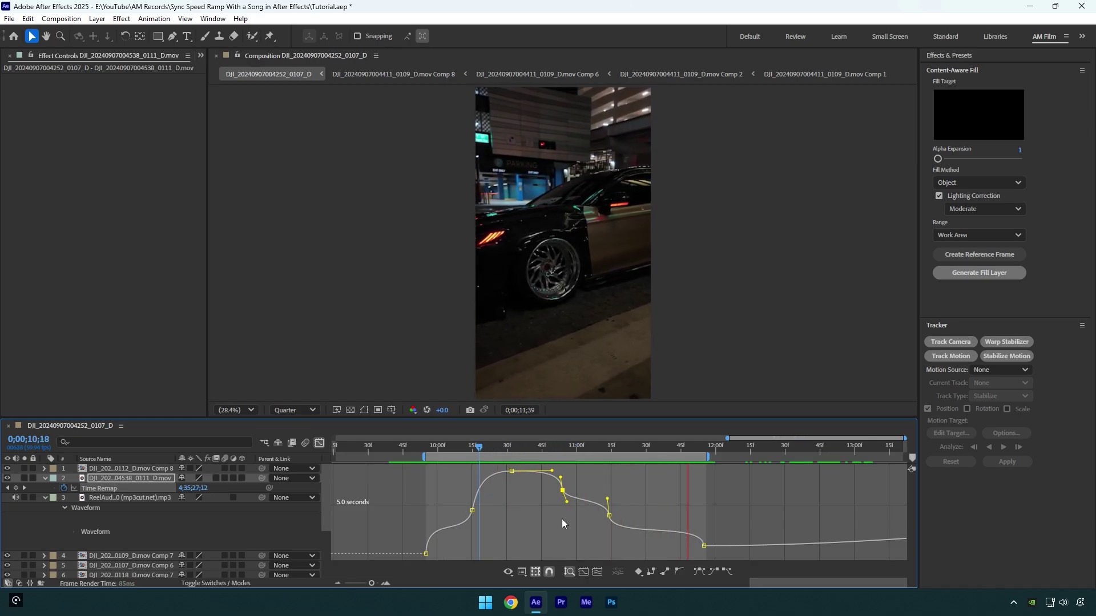
{"action": "key", "text": "space"}
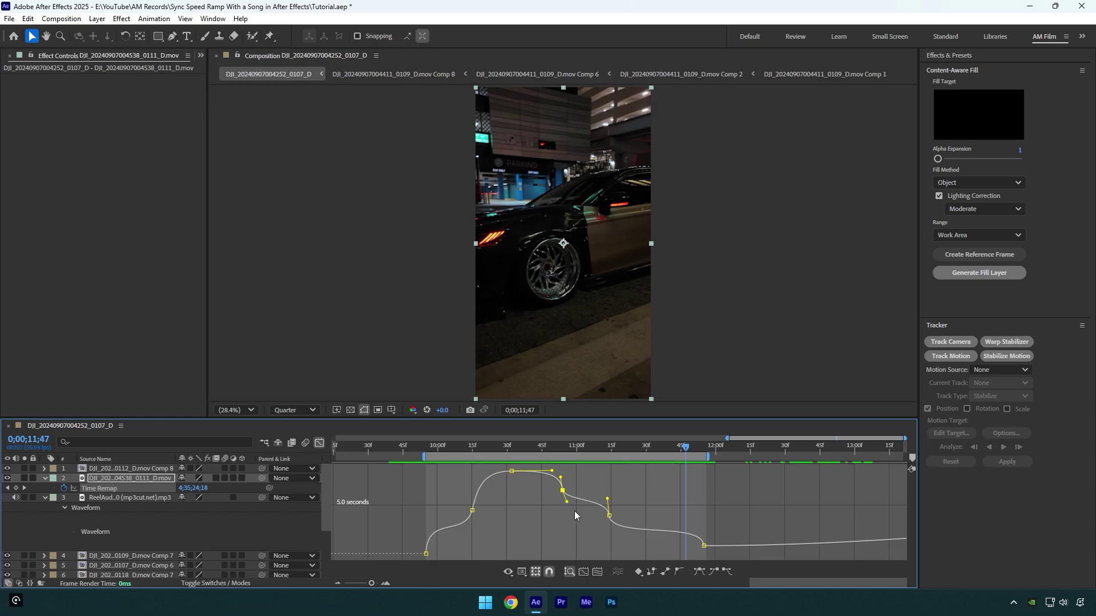
Enable frame blending on the 0111_D.mov layer and close the Graph Editor.
{"action": "left_click", "coordinate": [216, 478]}
{"action": "left_click", "coordinate": [319, 443]}
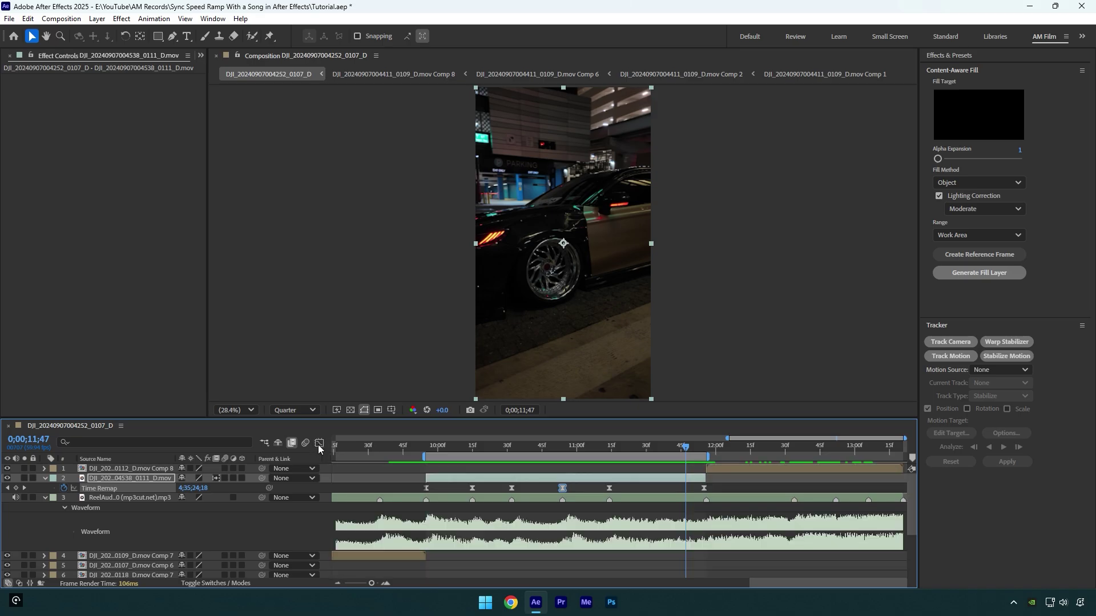
Pre-compose the 0111_D.mov layer, moving all attributes into the new composition and adjusting its duration to the layer's time span.
{"action": "right_click", "coordinate": [434, 488]}
{"action": "left_click", "coordinate": [471, 403]}
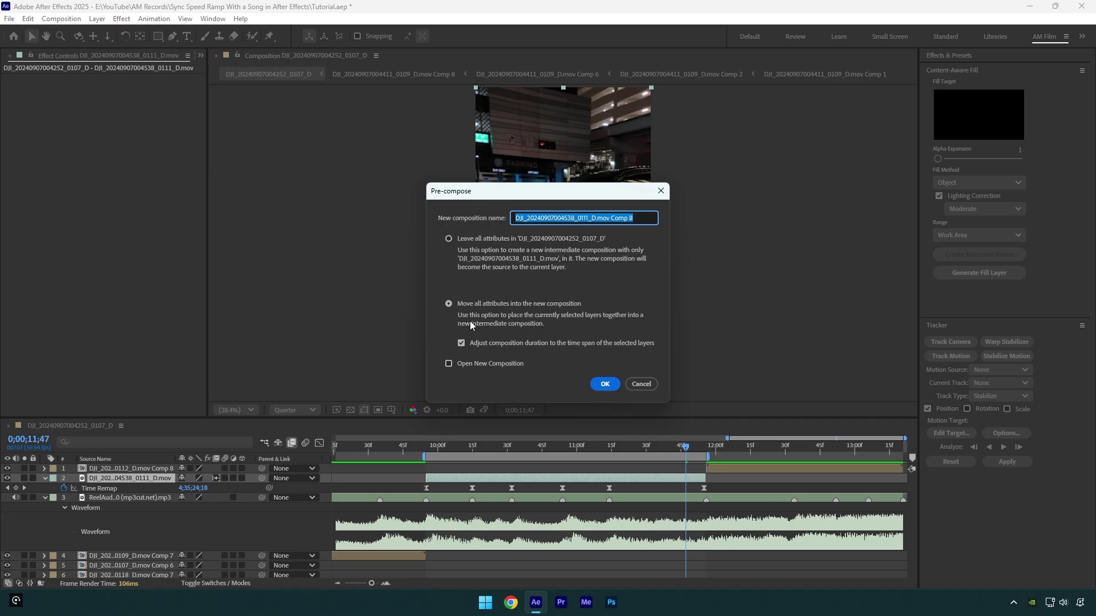
{"action": "left_click", "coordinate": [464, 304]}
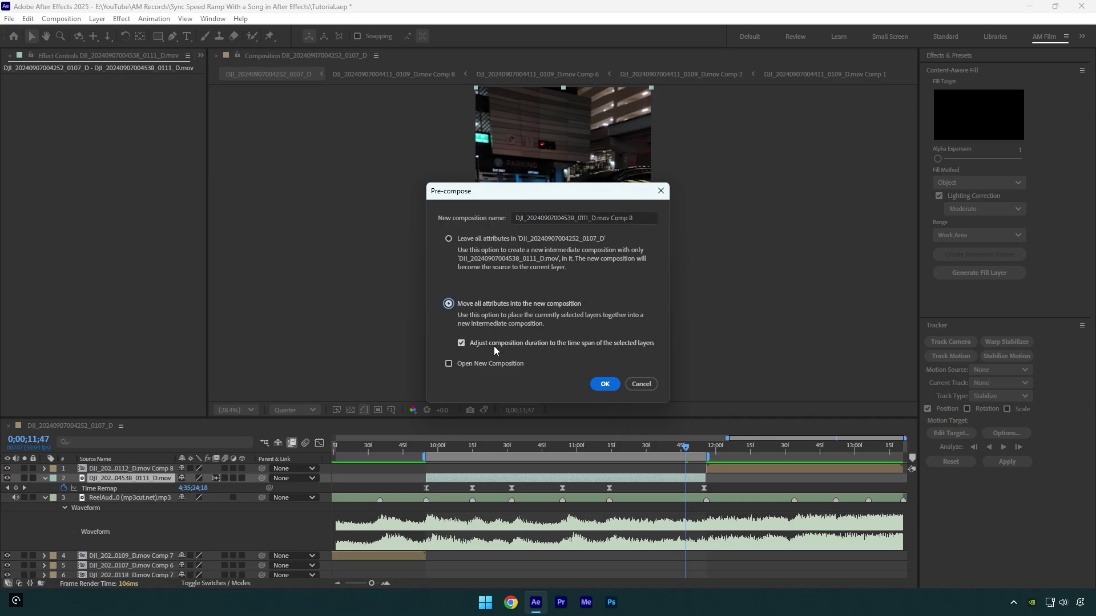
{"action": "left_click", "coordinate": [604, 384]}
Start Stabilize Motion on the pre-composed clip at 0;00;09;55, placing the track point on the front wheel with an enlarged search region.
{"action": "left_click", "coordinate": [427, 447]}
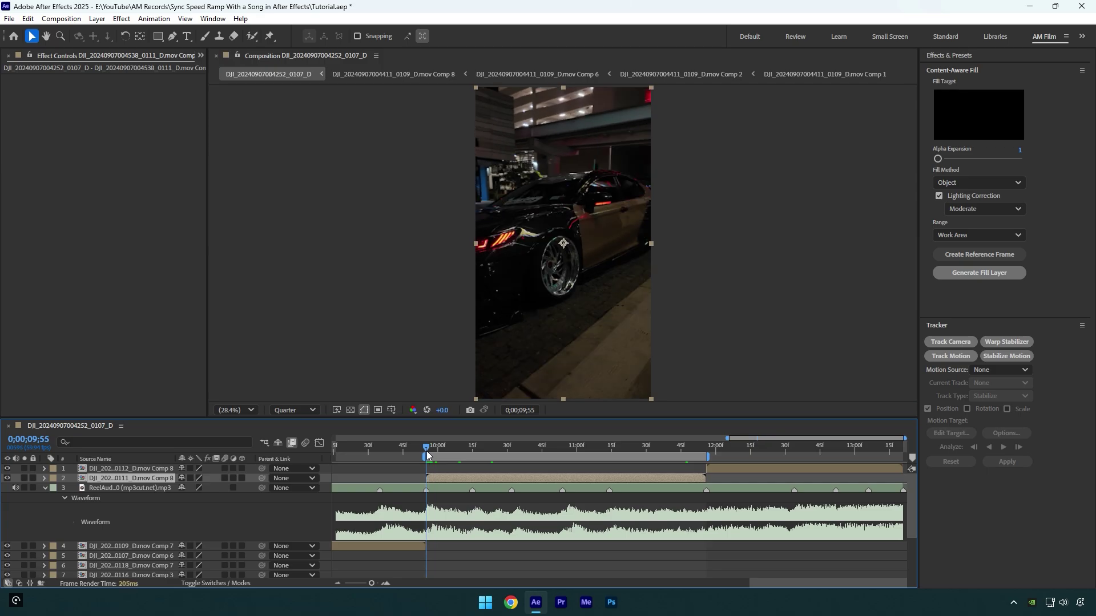
{"action": "left_click", "coordinate": [1008, 356]}
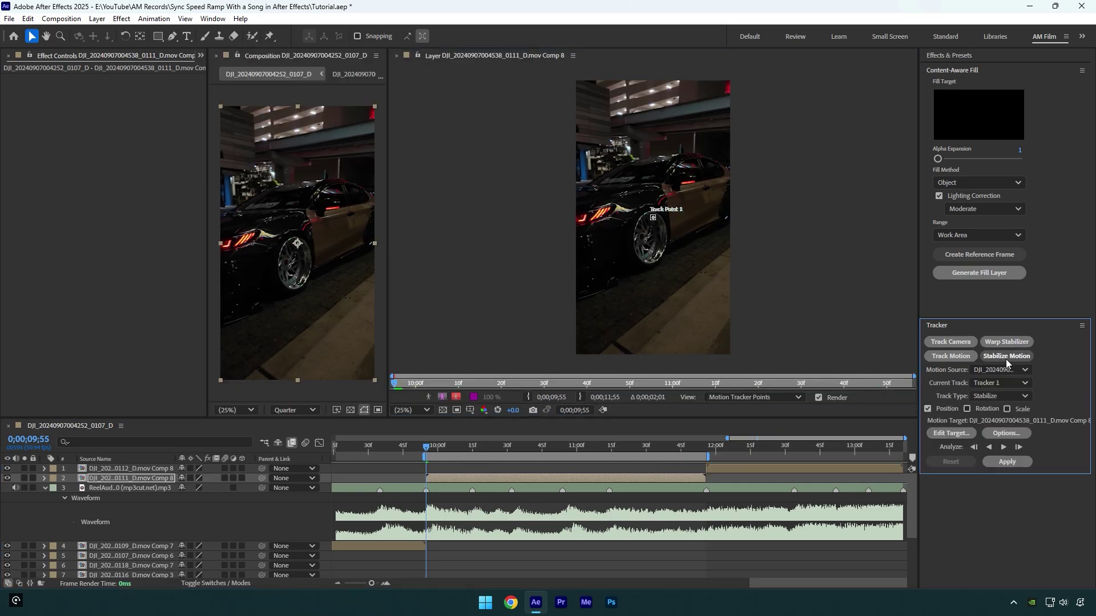
{"action": "scroll", "coordinate": [650, 248], "scroll_direction": "up", "scroll_amount": 4}
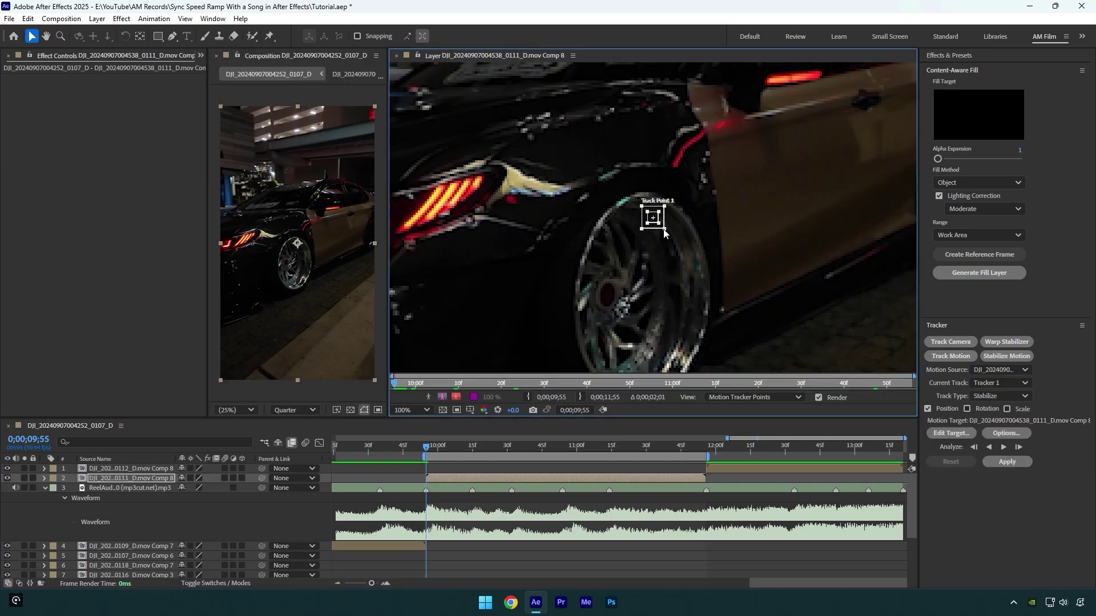
{"action": "left_click_drag", "start_coordinate": [663, 229], "coordinate": [629, 303]}
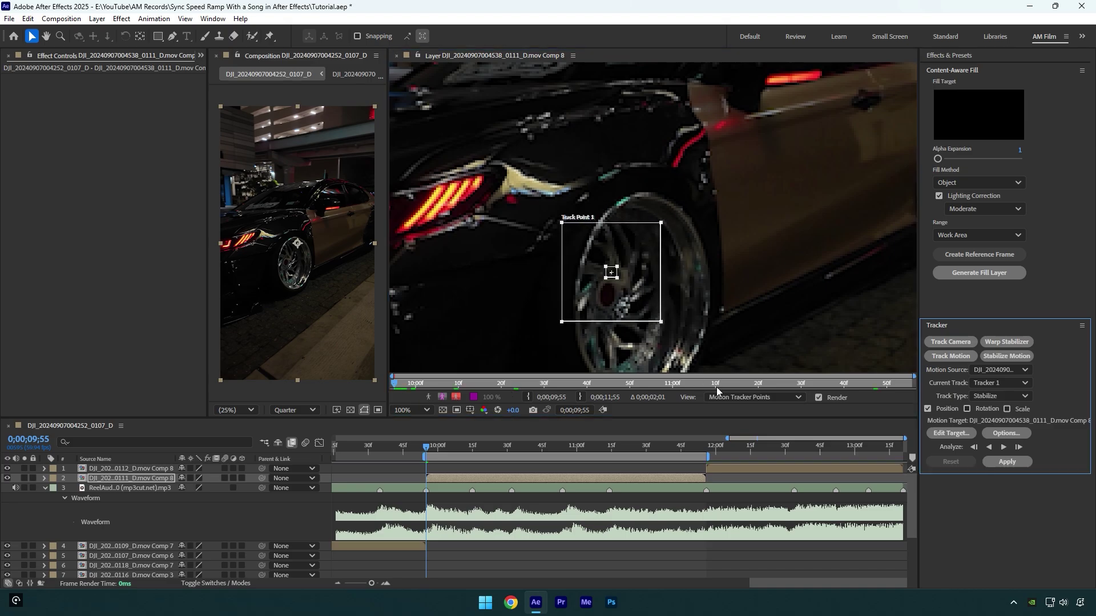
Enable Adapt Feature On Every Frame for Tracker 1 and analyze the wheel's motion forward through the clip.
{"action": "left_click", "coordinate": [1004, 434]}
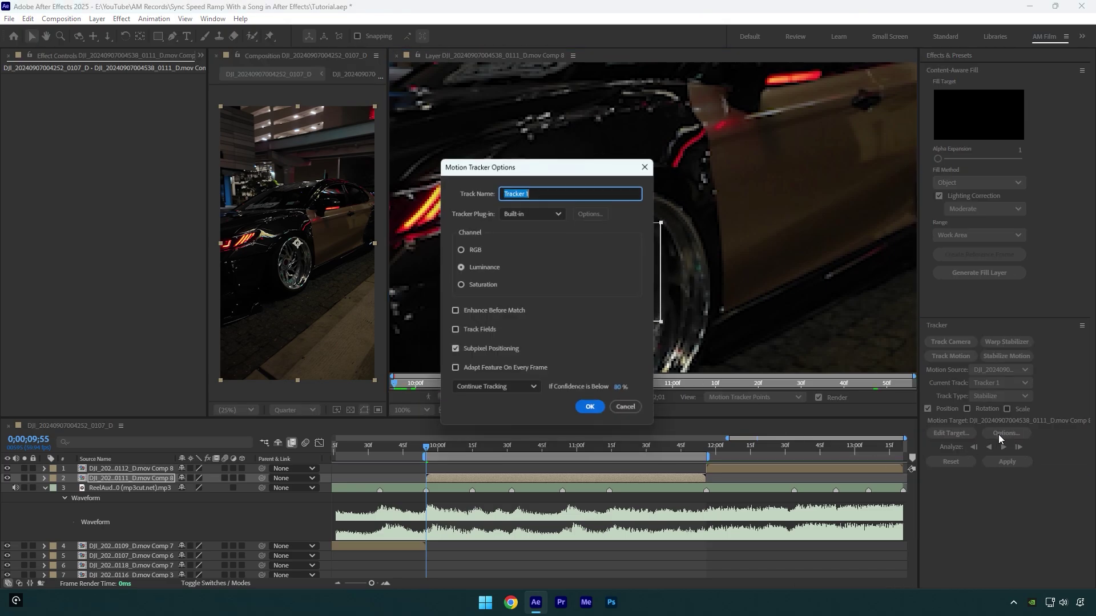
{"action": "left_click", "coordinate": [501, 371]}
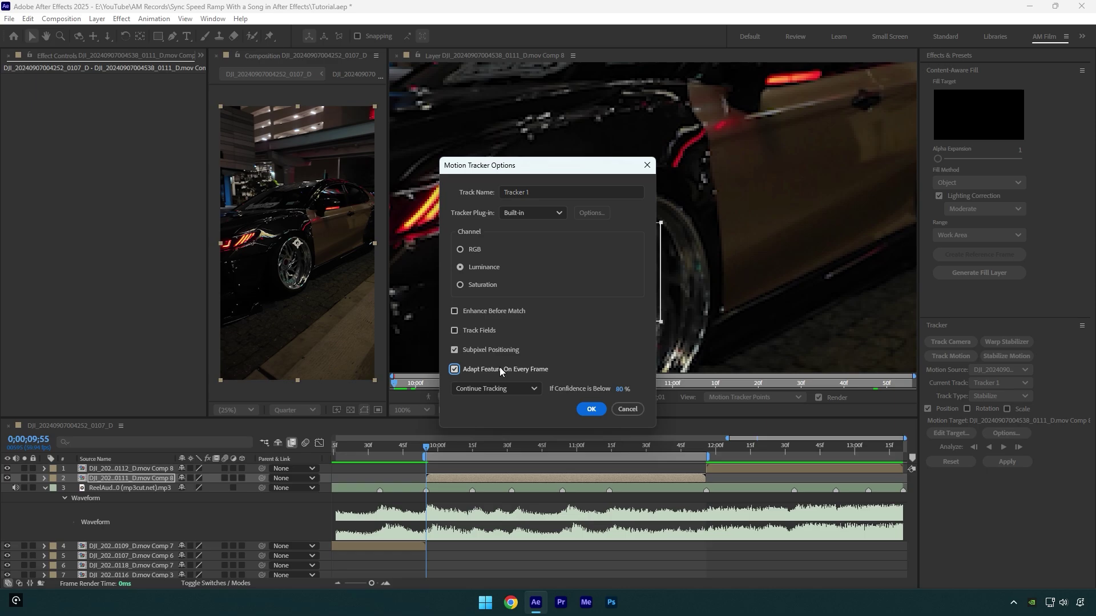
{"action": "left_click", "coordinate": [591, 410]}
{"action": "left_click", "coordinate": [1003, 449]}
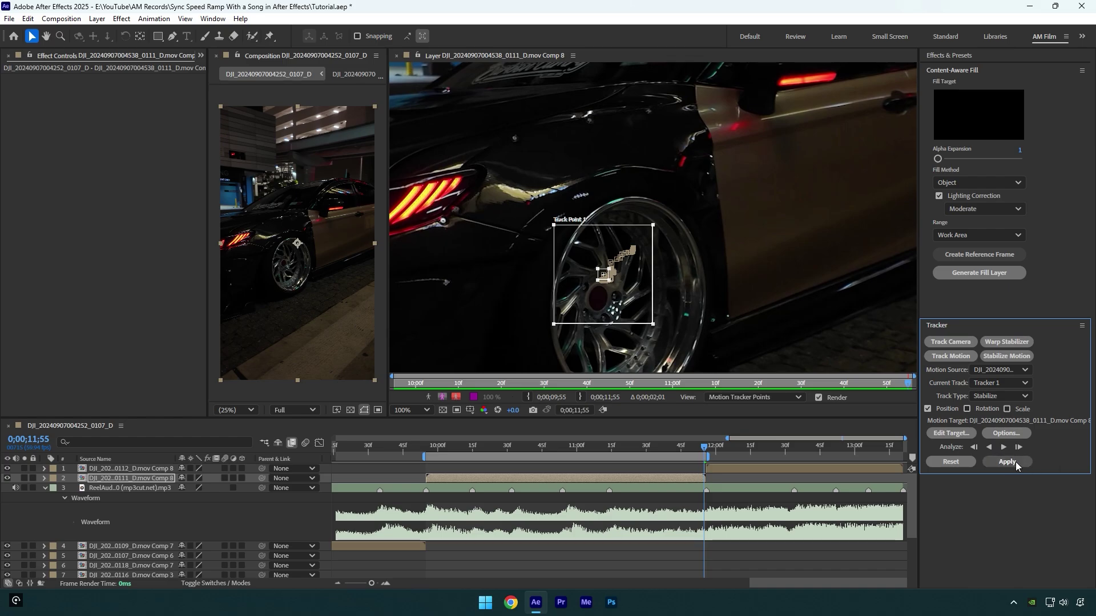
Apply the stabilization to the pre-composed clip and close its layer view.
{"action": "left_click", "coordinate": [1014, 463]}
{"action": "left_click", "coordinate": [563, 311]}
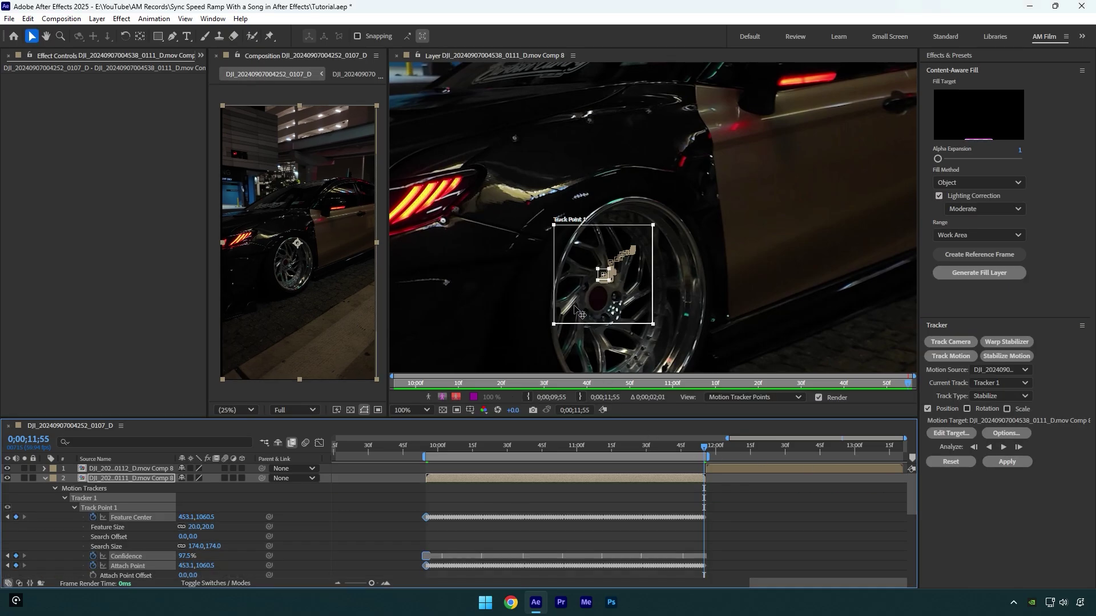
{"action": "left_click", "coordinate": [395, 56]}
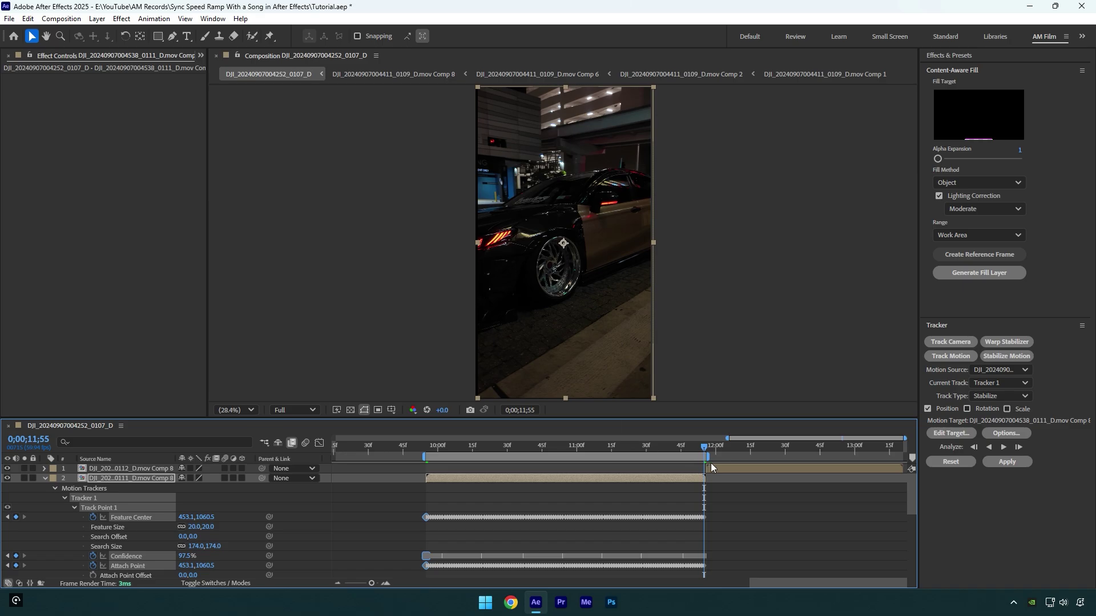
Move to 0;00;10;41 and show the proportional grid over the composition.
{"action": "left_click_drag", "start_coordinate": [704, 450], "coordinate": [533, 451]}
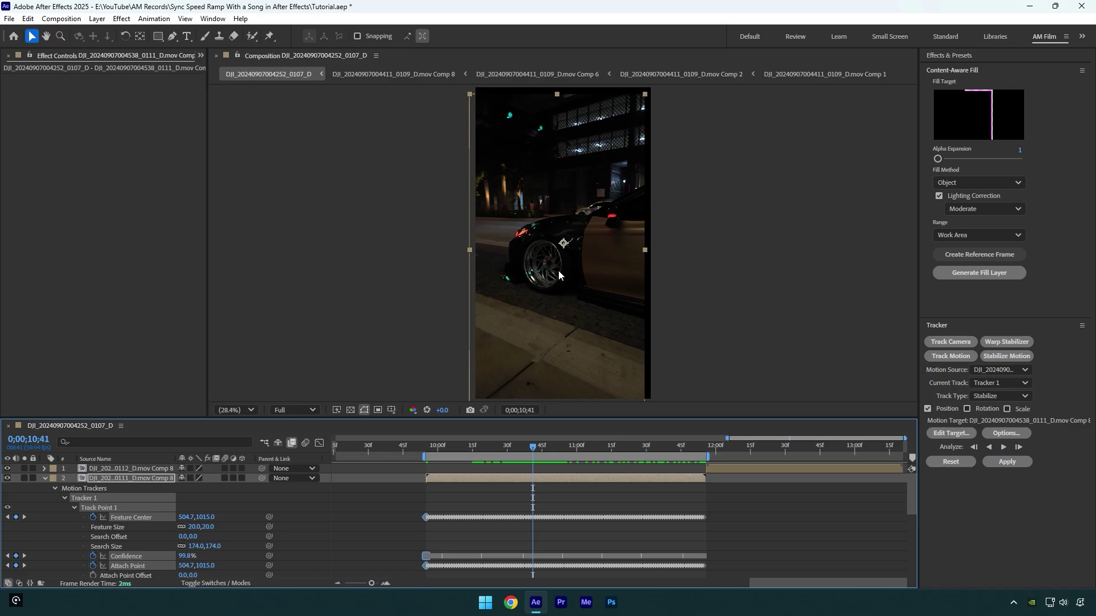
{"action": "left_click", "coordinate": [391, 410]}
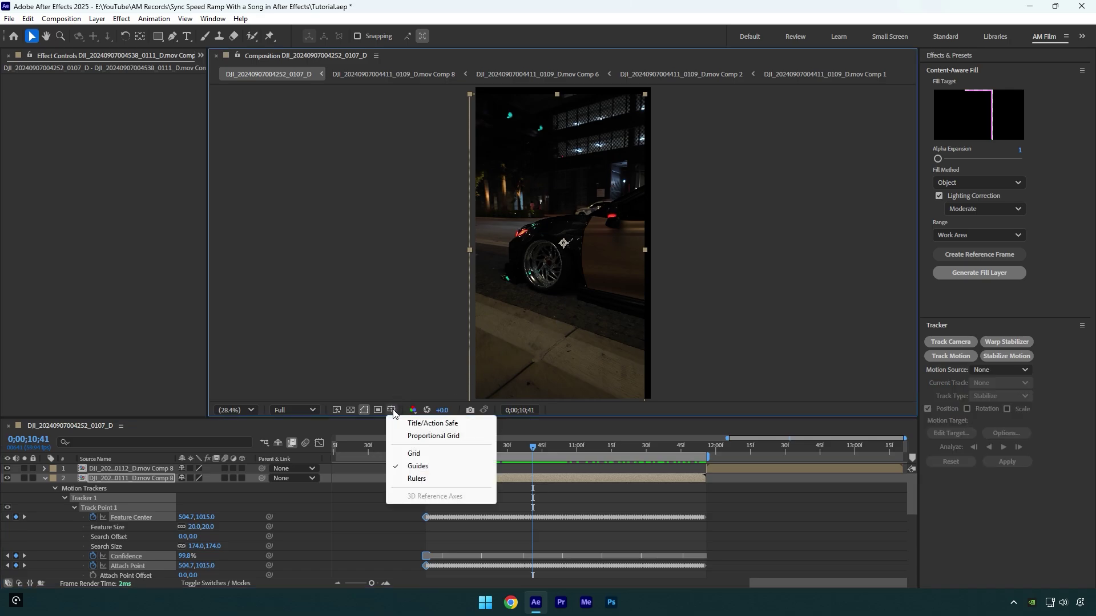
{"action": "left_click", "coordinate": [454, 435]}
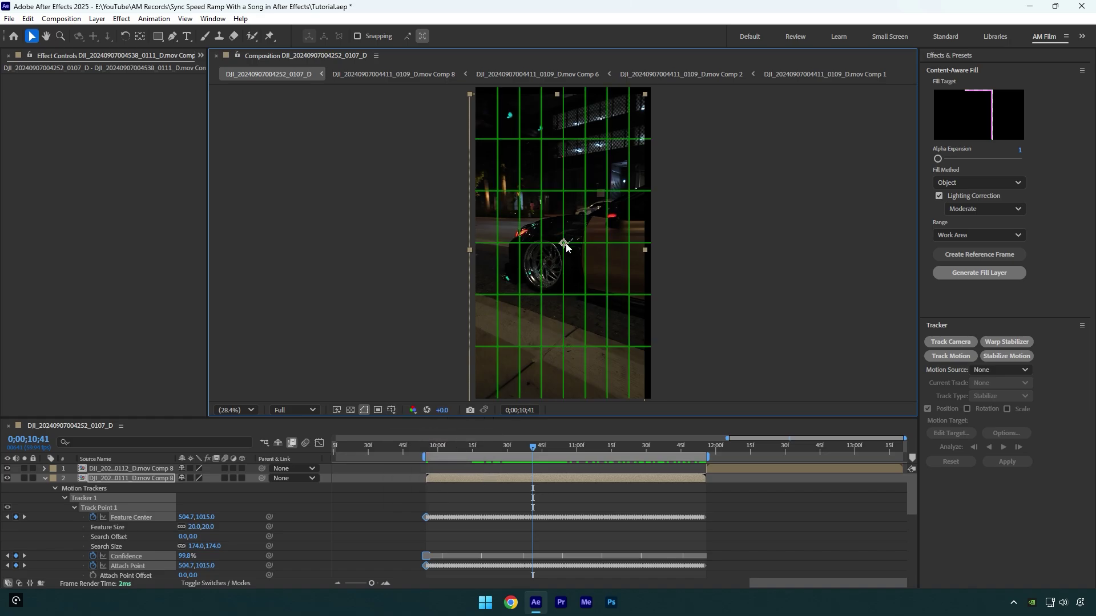
Reposition the stabilized clip so the front wheel's hub sits on the centre crossing of the proportional grid.
{"action": "left_click_drag", "start_coordinate": [550, 325], "coordinate": [564, 303]}
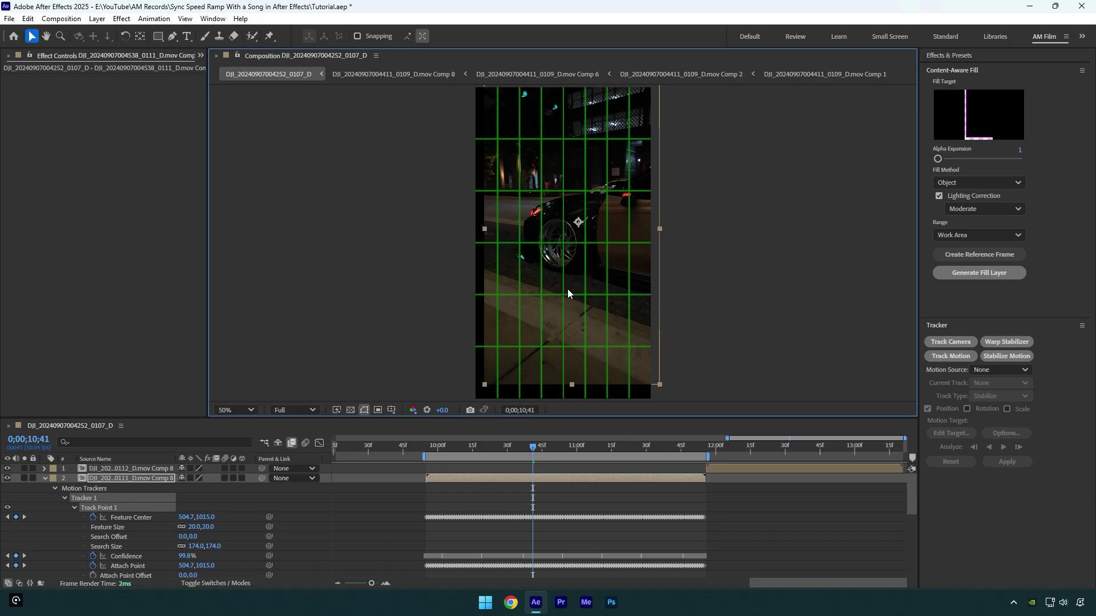
{"action": "key", "text": "period"}
{"action": "key", "text": "period"}
{"action": "key", "text": "period"}
{"action": "key", "text": "period"}
{"action": "key", "text": "period"}
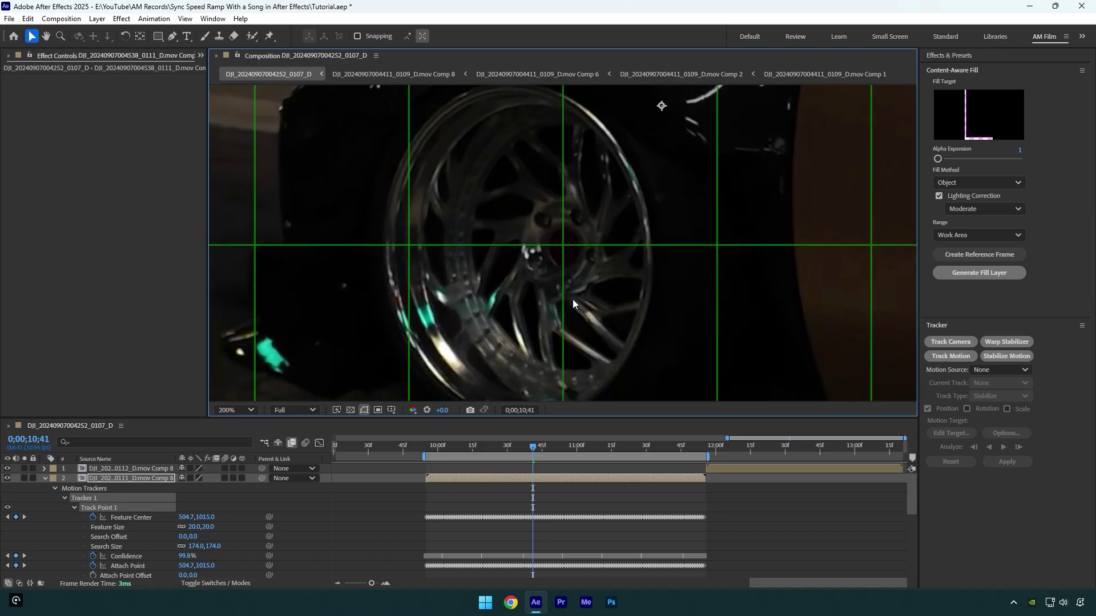
{"action": "key", "text": "comma"}
{"action": "key", "text": "comma"}
{"action": "key", "text": "comma"}
{"action": "key", "text": "comma"}
{"action": "key", "text": "comma"}
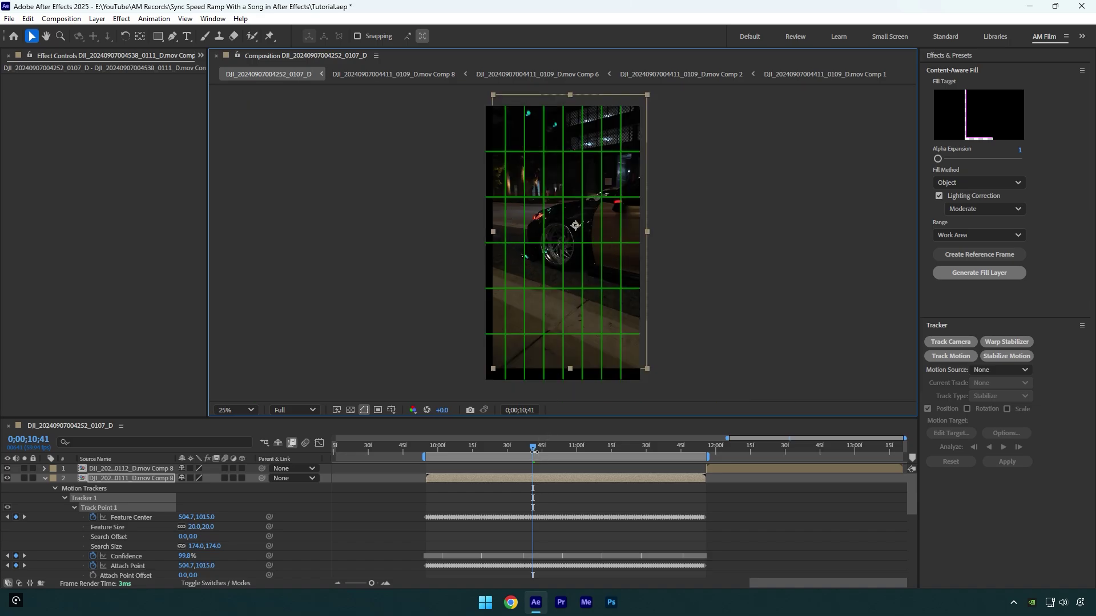
Try Motion Tile on the clip at 0;00;10;03 with Mirror Edges and output width and height of 200, and remove the effect.
{"action": "left_click_drag", "start_coordinate": [532, 447], "coordinate": [445, 456]}
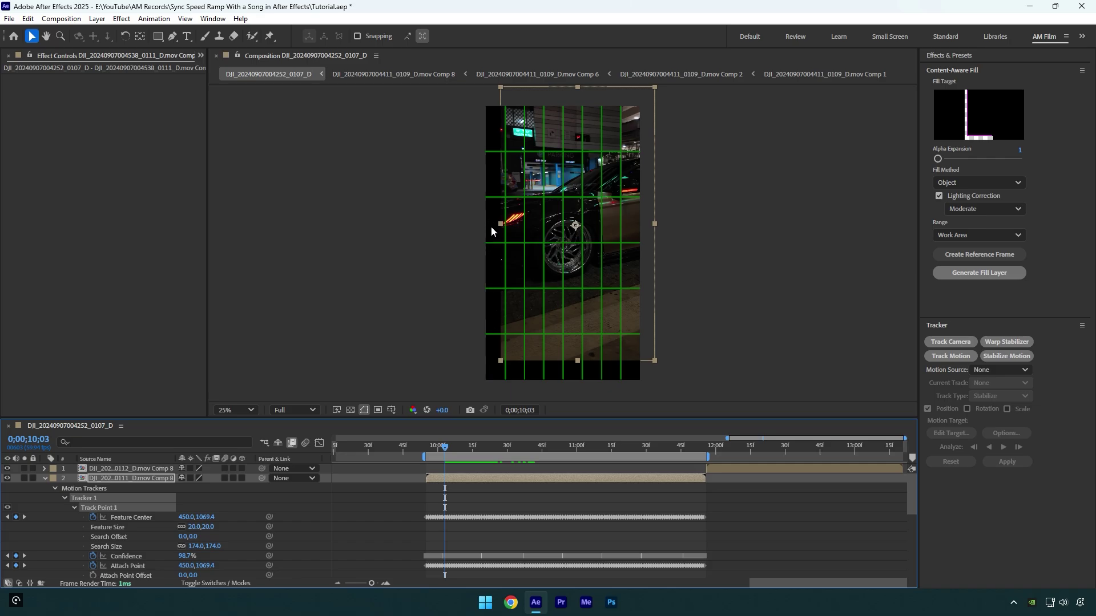
{"action": "key", "text": "ctrl+space"}
{"action": "type", "text": "moti"}
{"action": "key", "text": "Return"}
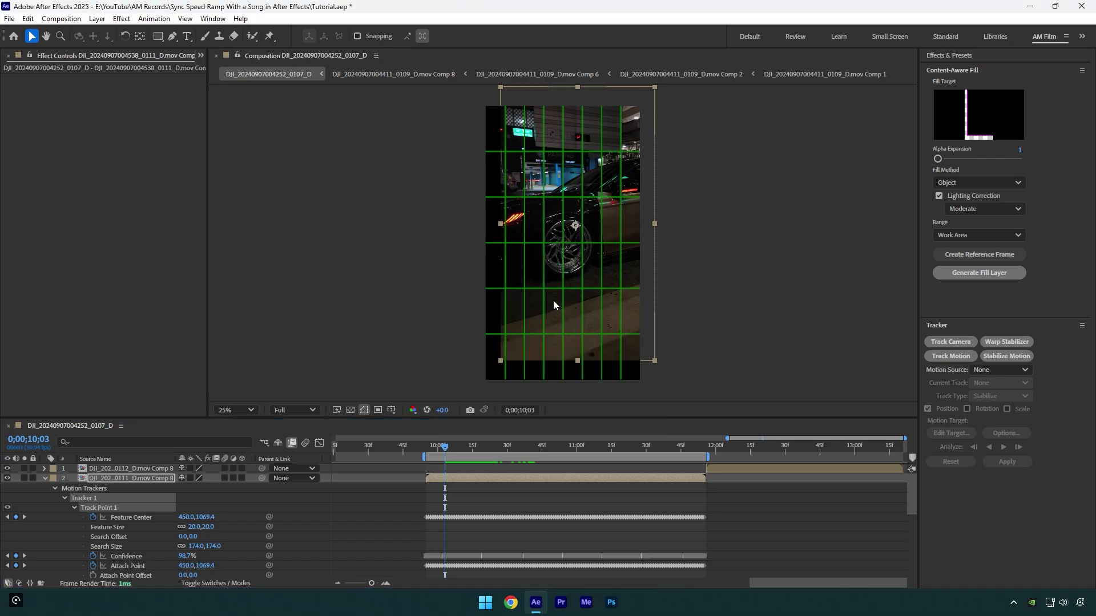
{"action": "left_click", "coordinate": [116, 137]}
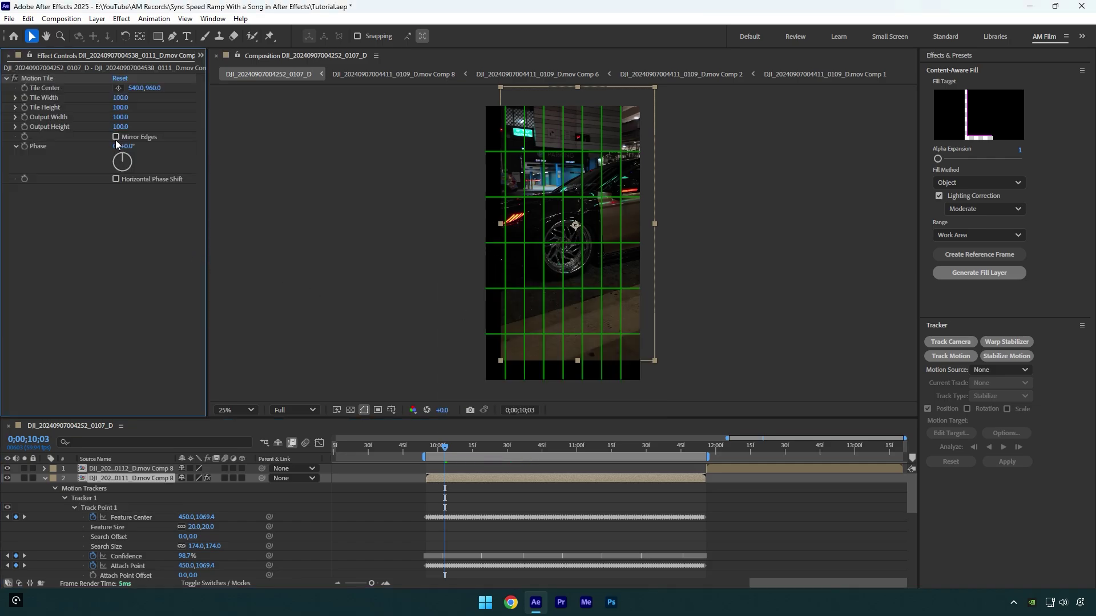
{"action": "left_click", "coordinate": [121, 126]}
{"action": "type", "text": "200"}
{"action": "key", "text": "Return"}
{"action": "left_click", "coordinate": [121, 117]}
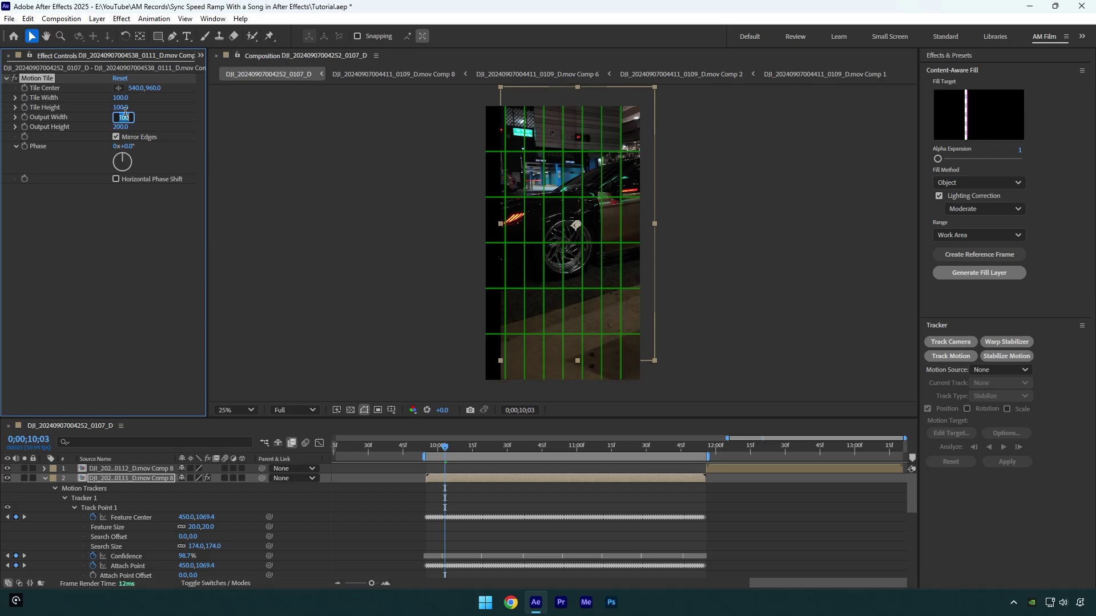
{"action": "type", "text": "200"}
{"action": "key", "text": "Return"}
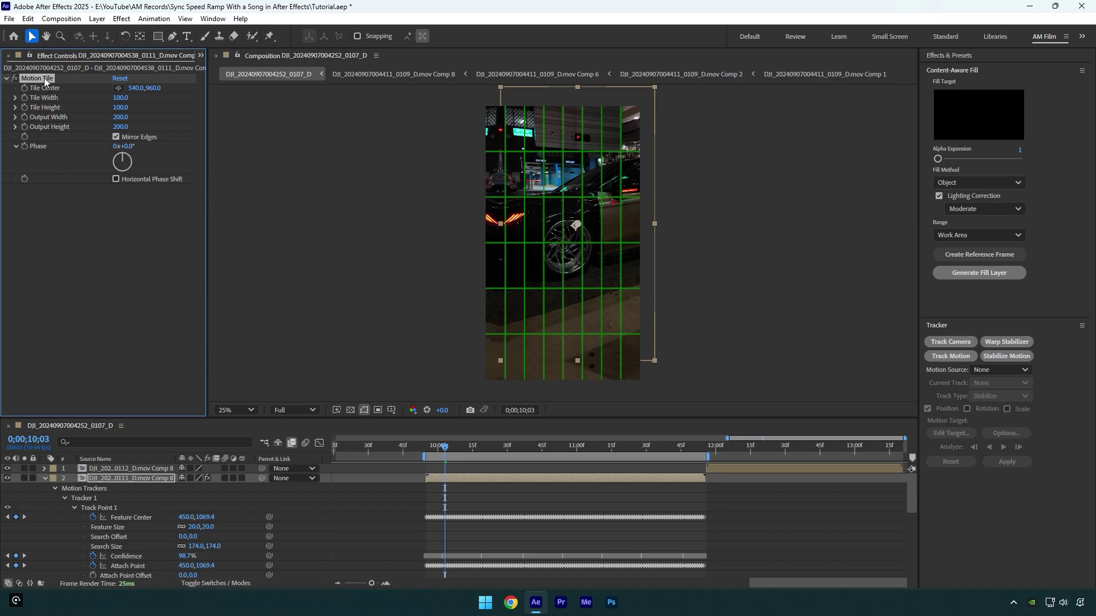
{"action": "key", "text": "Delete"}
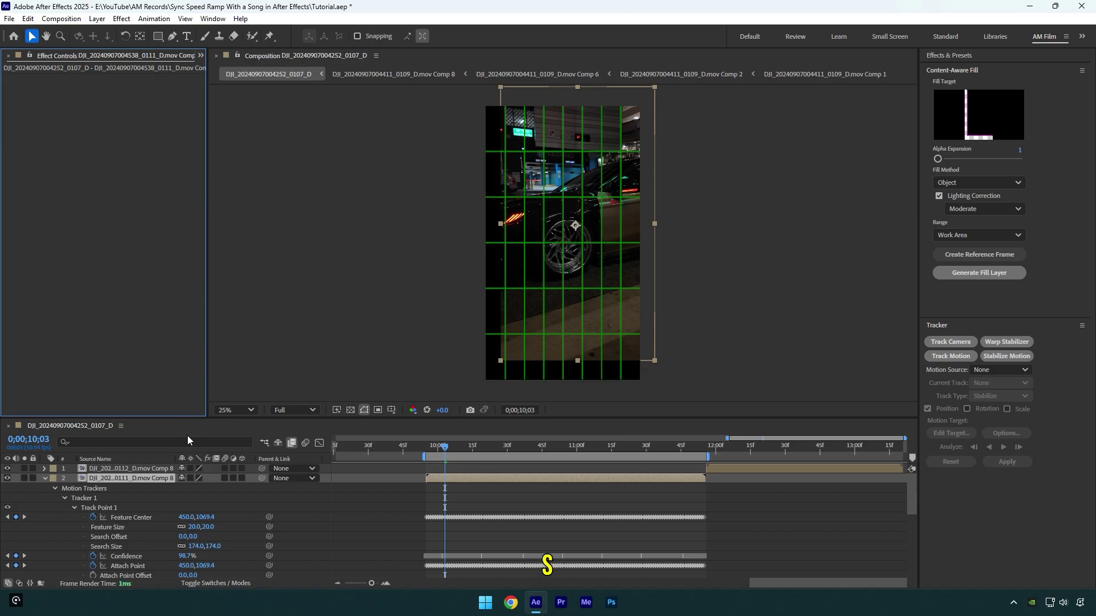
Scale the pre-composed clip to 125% to cover the black edges, and preview the stabilized motion from 0;00;09;56.
{"action": "key", "text": "s"}
{"action": "left_click_drag", "start_coordinate": [190, 486], "coordinate": [200, 487]}
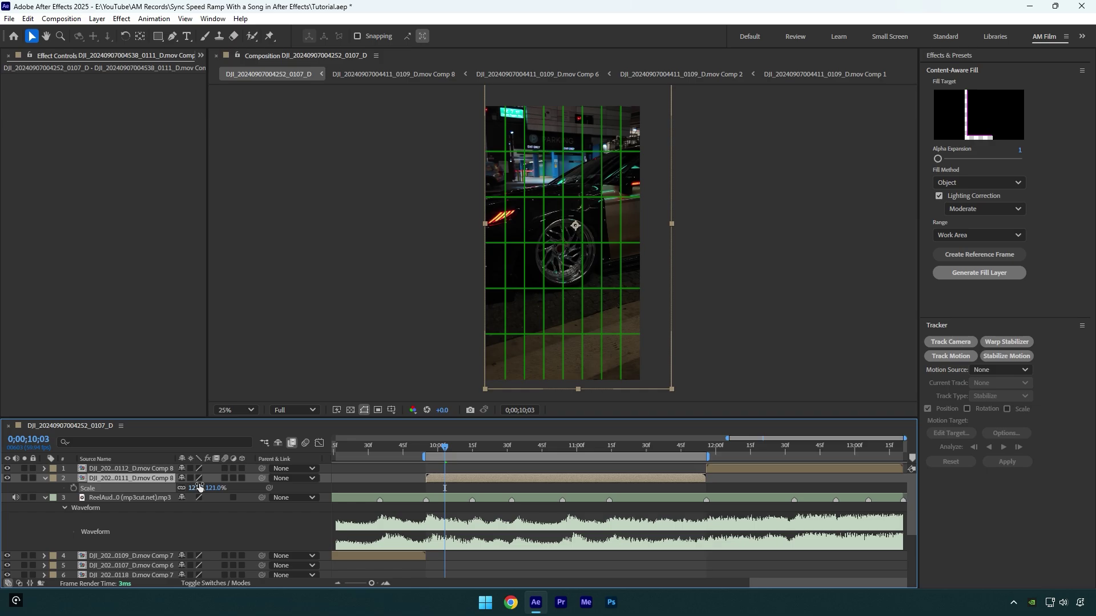
{"action": "key", "text": "slash"}
{"action": "scroll", "coordinate": [594, 308], "scroll_direction": "down", "scroll_amount": 2}
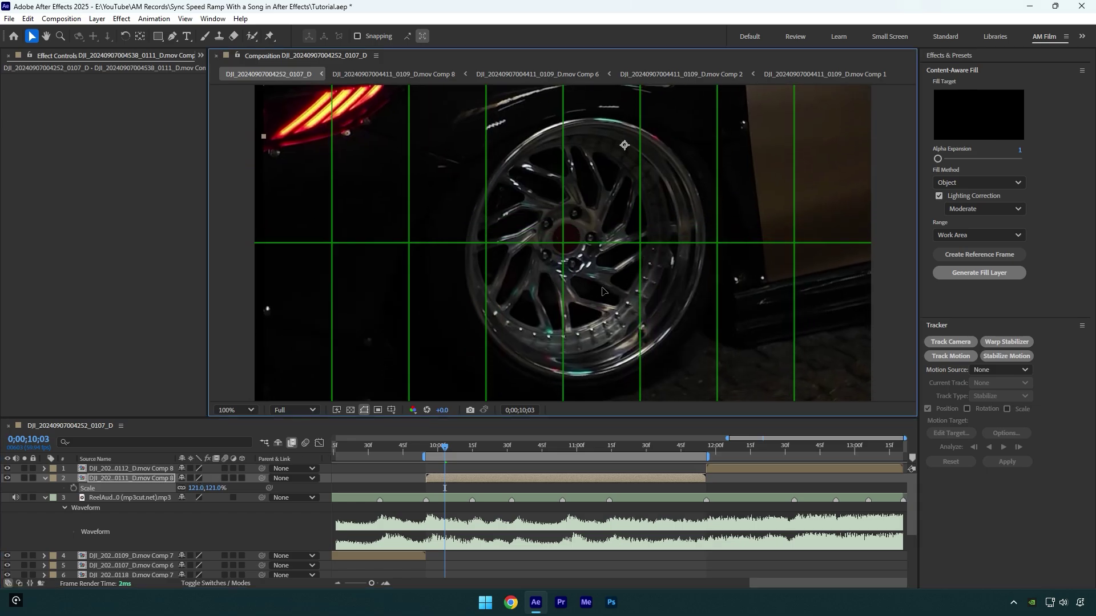
{"action": "scroll", "coordinate": [600, 294], "scroll_direction": "down", "scroll_amount": 2}
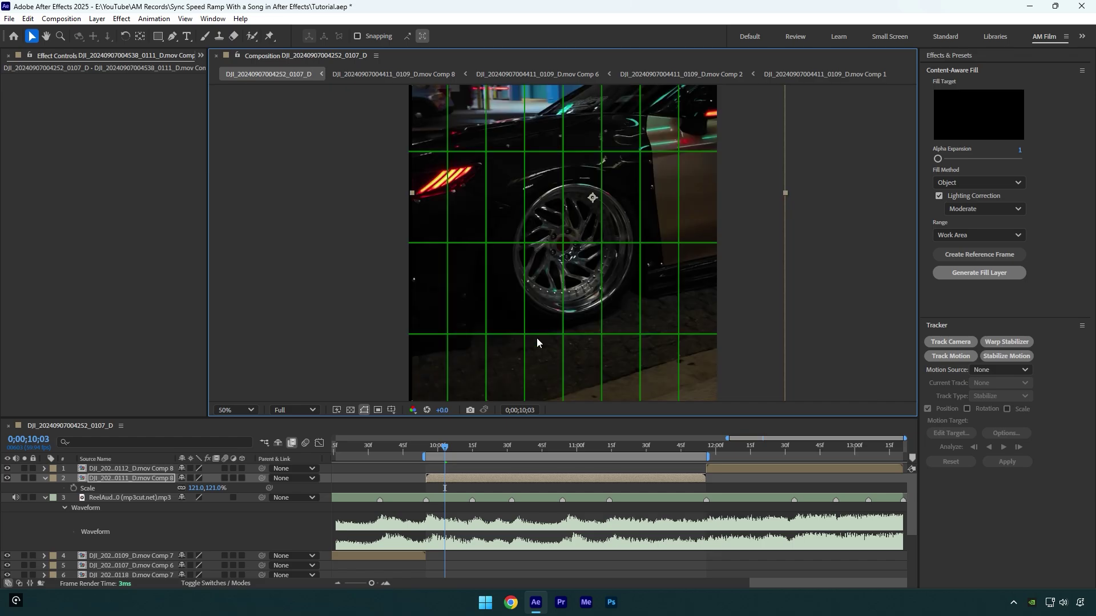
{"action": "left_click_drag", "start_coordinate": [200, 485], "coordinate": [203, 485]}
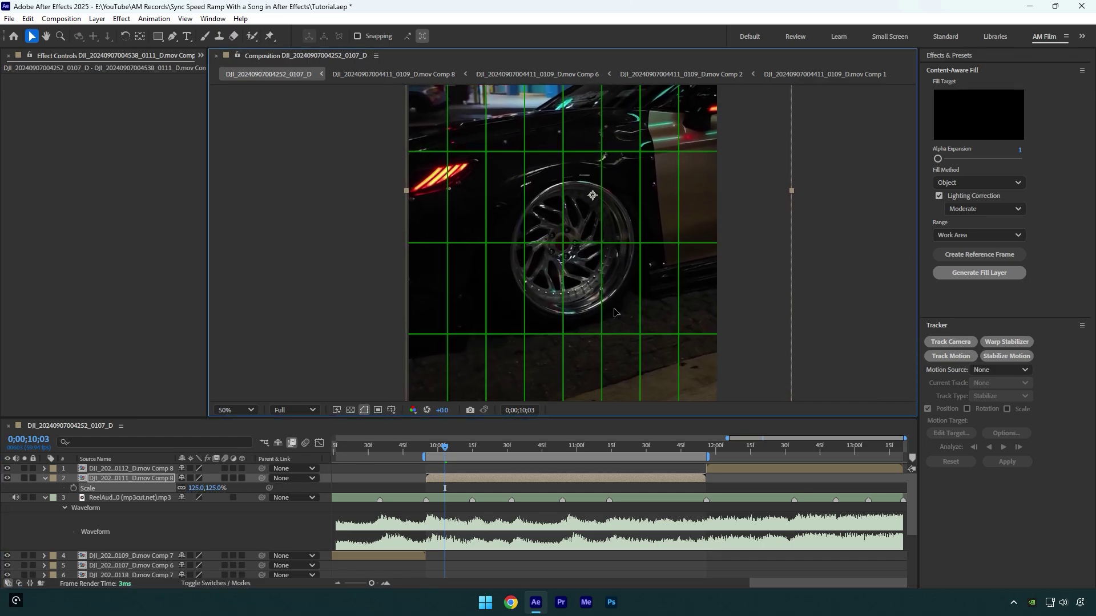
{"action": "scroll", "coordinate": [612, 308], "scroll_direction": "down", "scroll_amount": 2}
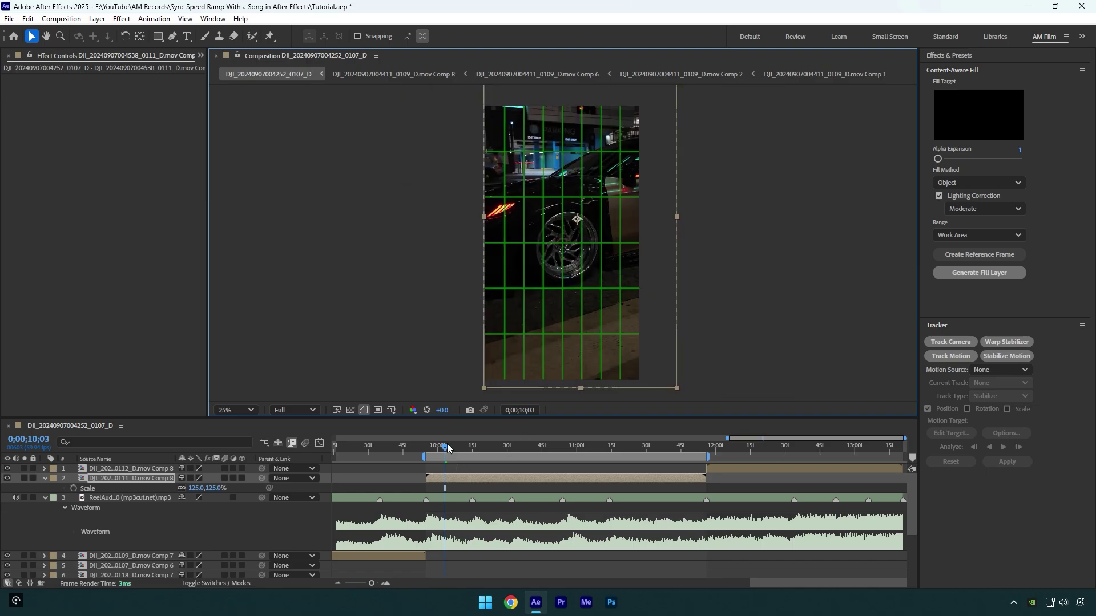
{"action": "mouse_move", "coordinate": [447, 448]}
{"action": "left_mouse_down"}
{"action": "mouse_move", "coordinate": [635, 434]}
{"action": "mouse_move", "coordinate": [432, 448]}
{"action": "left_mouse_up"}
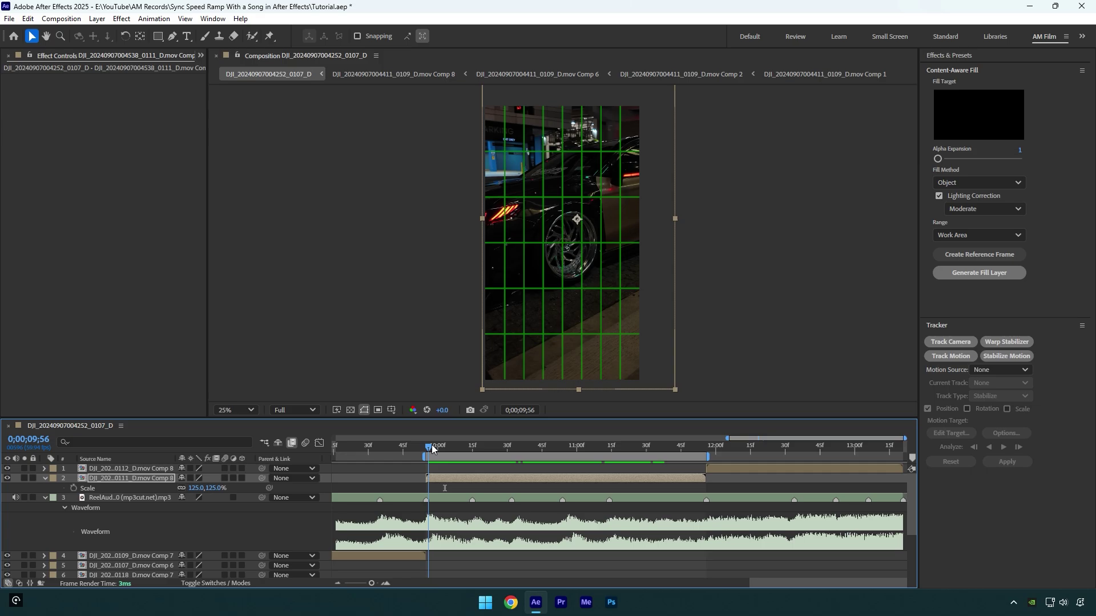
{"action": "key", "text": "space"}
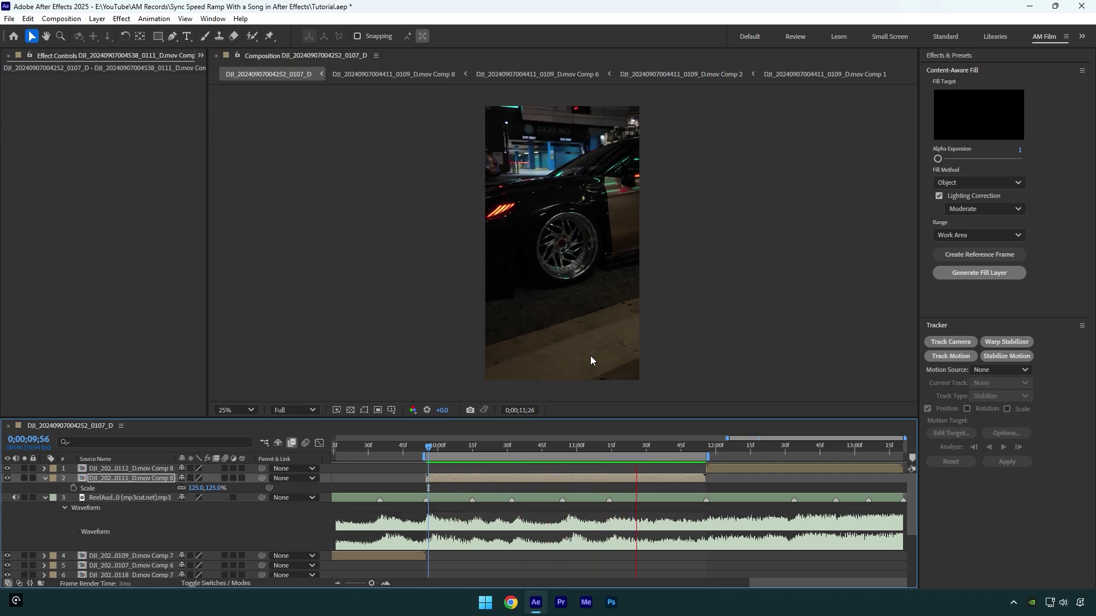